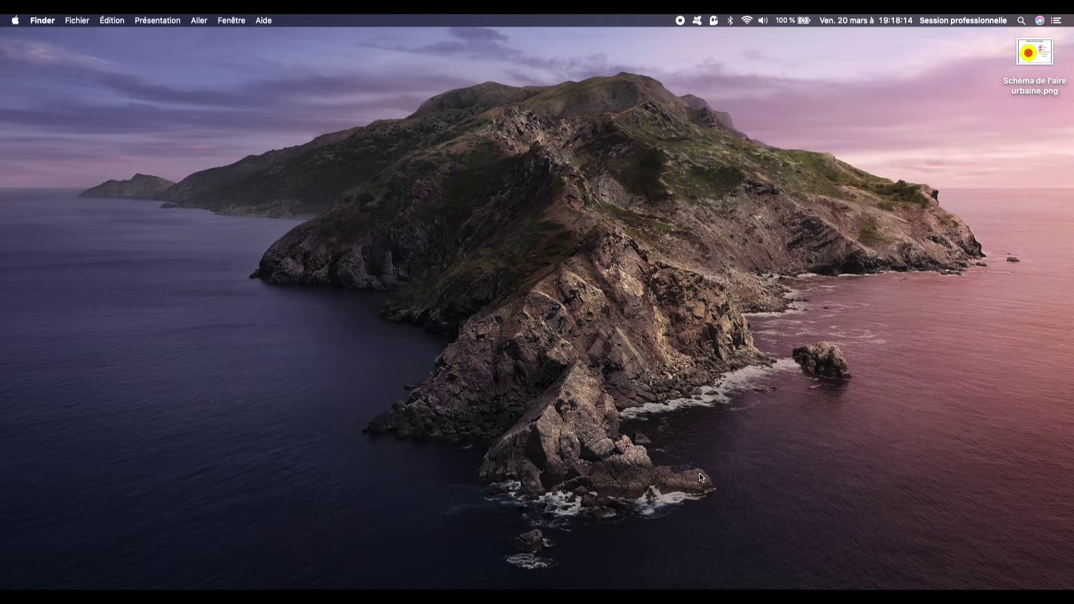
Examine the reference diagram Schéma de l'aire urbaine.png in full screen, then close it.
double_click(1024, 60)
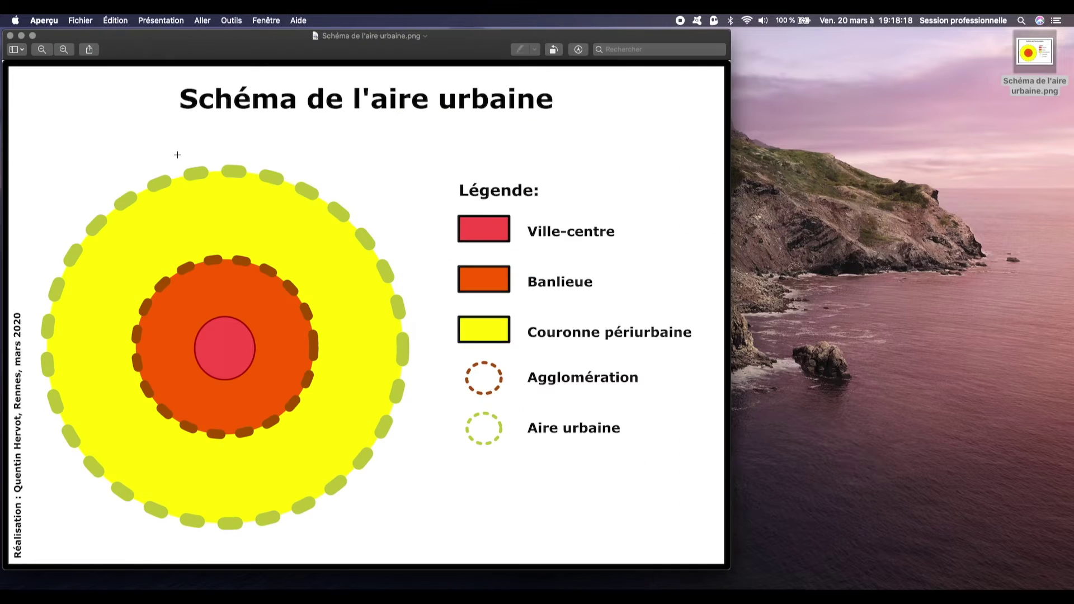
click(32, 35)
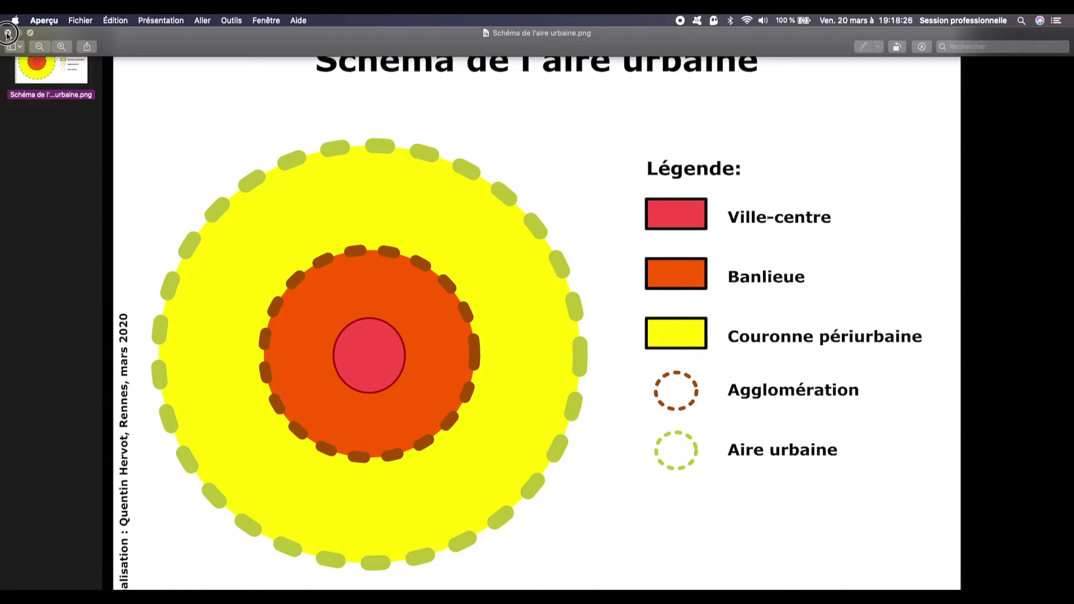
click(9, 35)
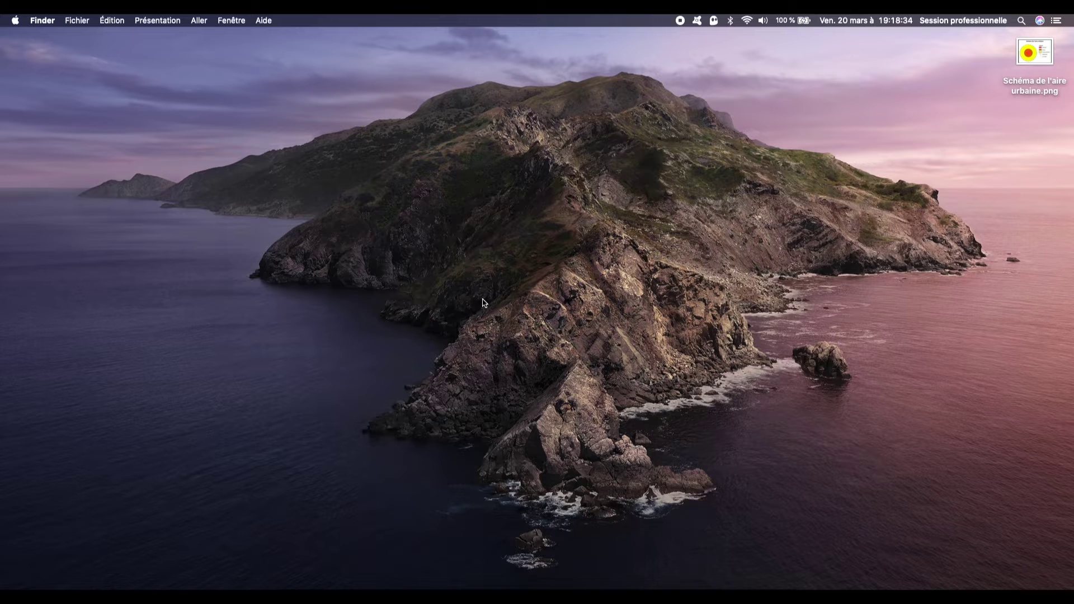
Launch Inkscape with a new blank document.
key(F4)
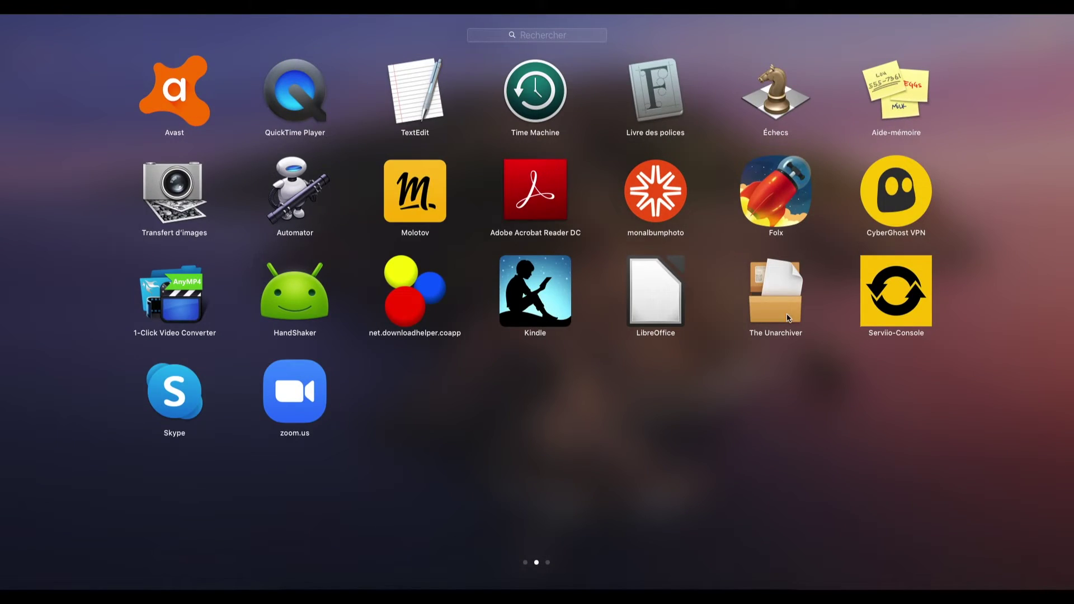
scroll(457, 281, right, 2)
scroll(447, 297, left, 4)
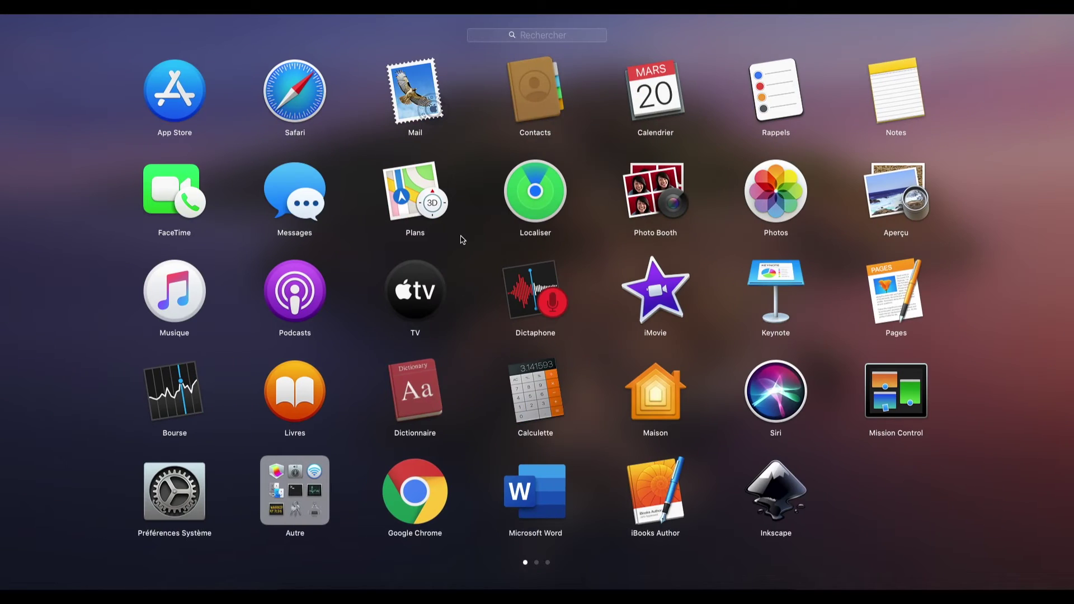
click(772, 486)
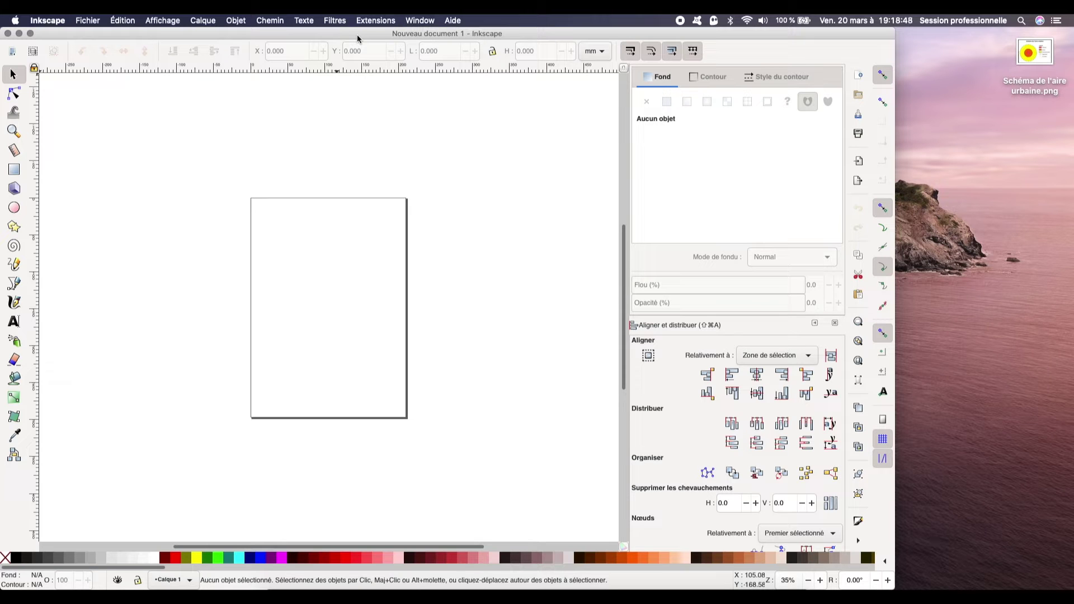
Maximize the document window and close the Aligner et distribuer and Fond et contour dialogs.
double_click(357, 34)
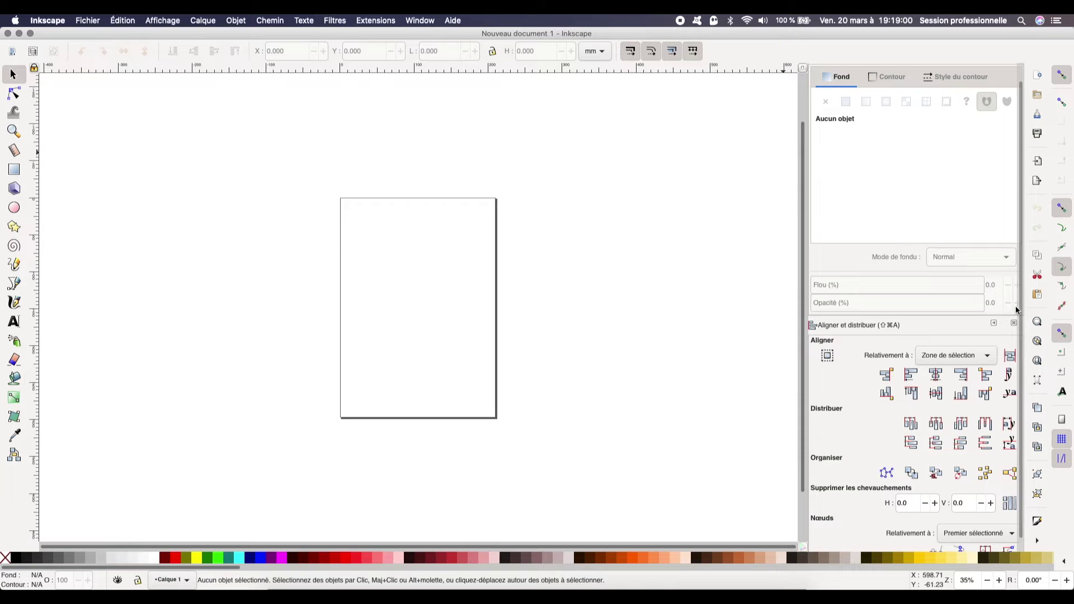
click(1015, 325)
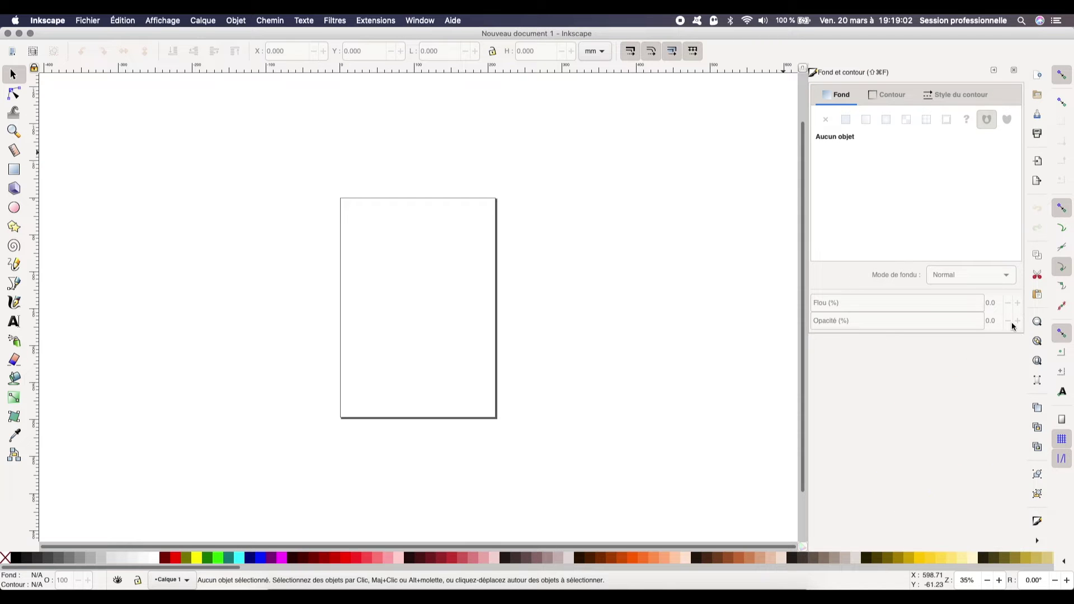
click(1014, 70)
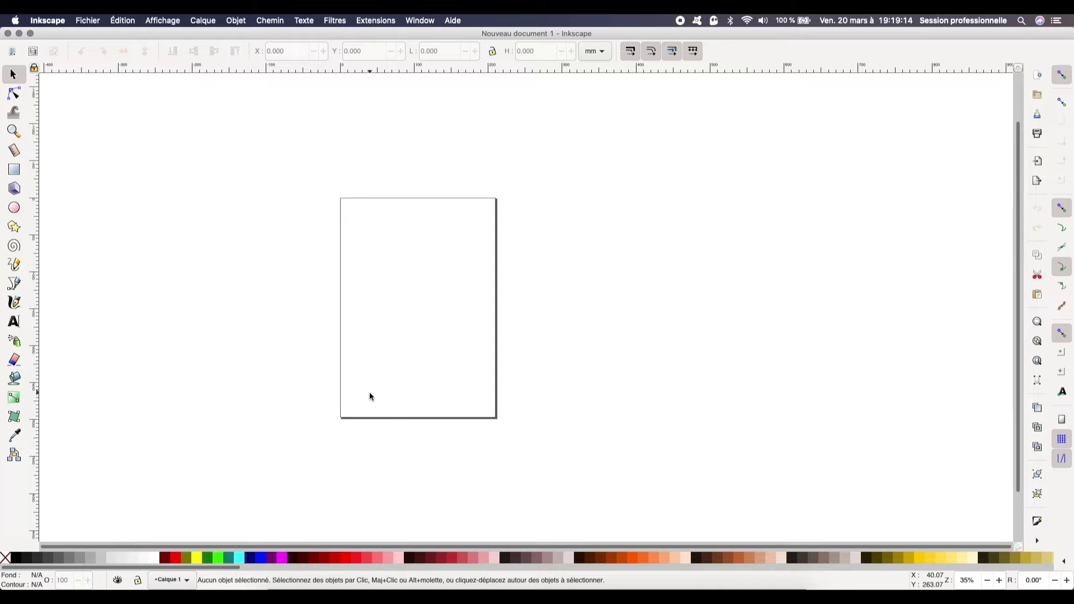
Zoom to 66% so that the whole blank page nearly fills the height of the canvas.
click(1000, 581)
click(1000, 581)
click(1001, 581)
click(1000, 581)
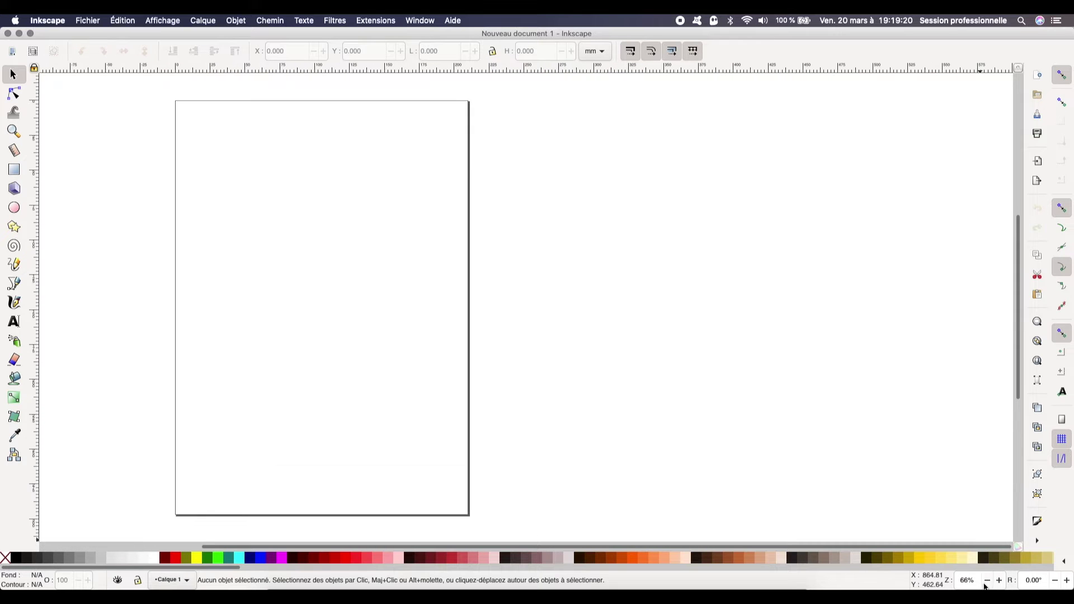
click(987, 582)
click(987, 582)
click(987, 582)
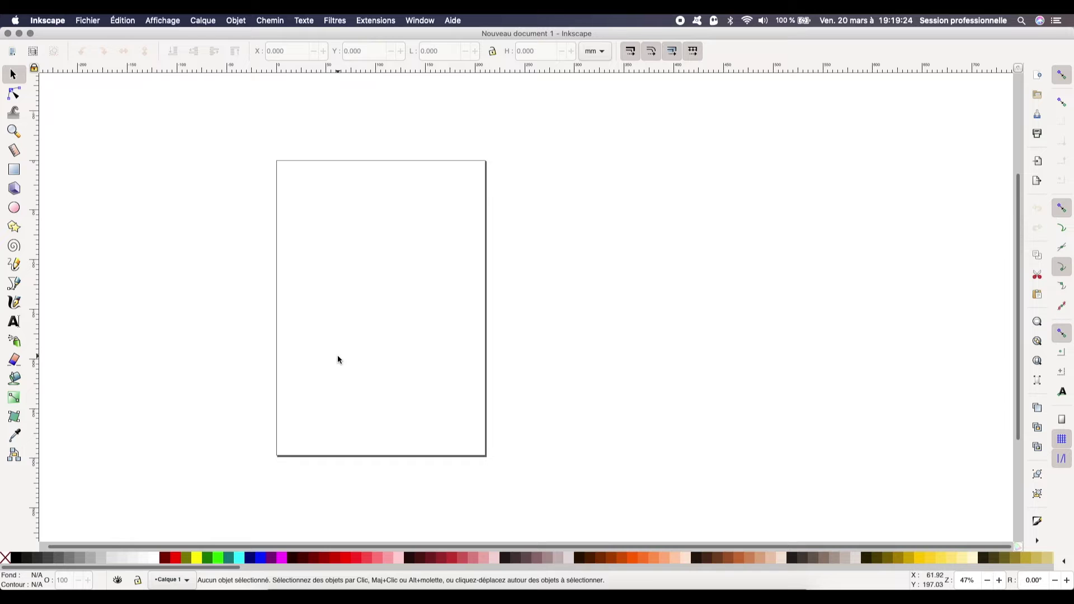
scroll(337, 327, down, 1)
scroll(337, 327, up, 2)
scroll(336, 328, up, 2)
scroll(337, 328, down, 2)
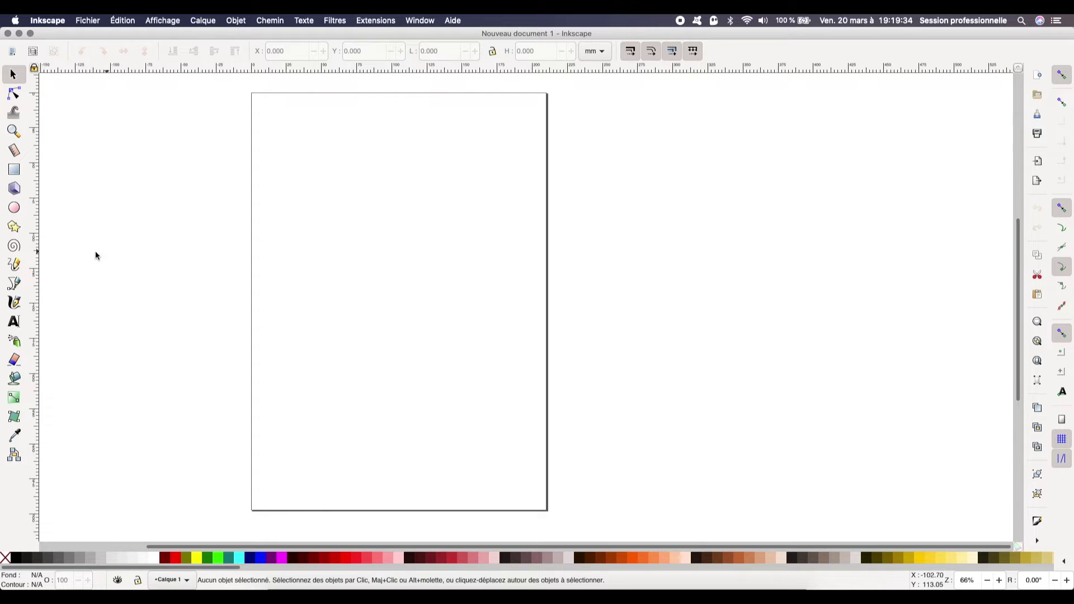
click(14, 208)
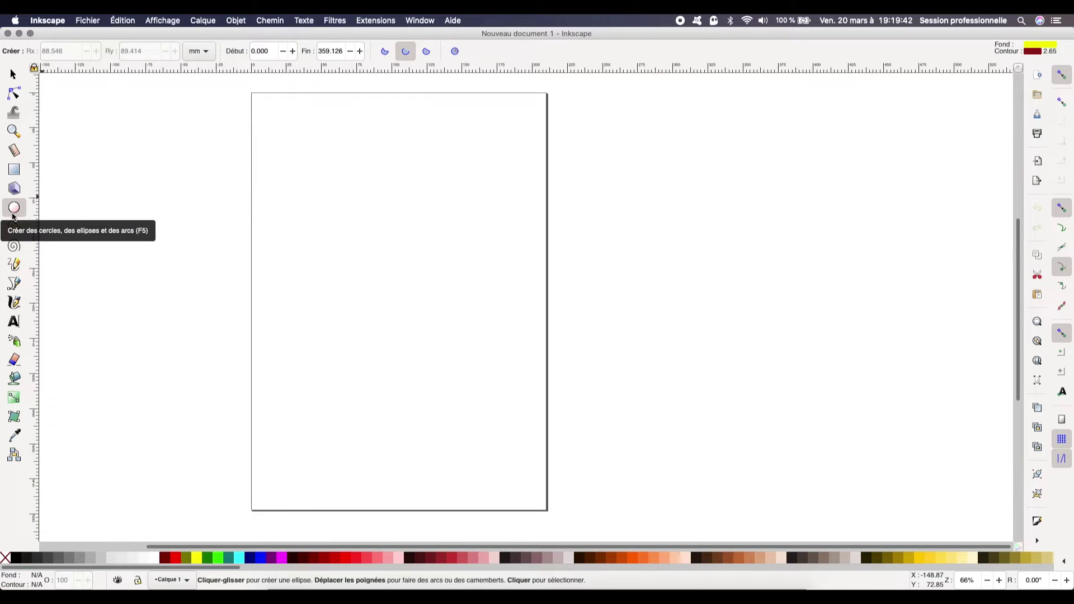
drag(365, 234, 352, 227)
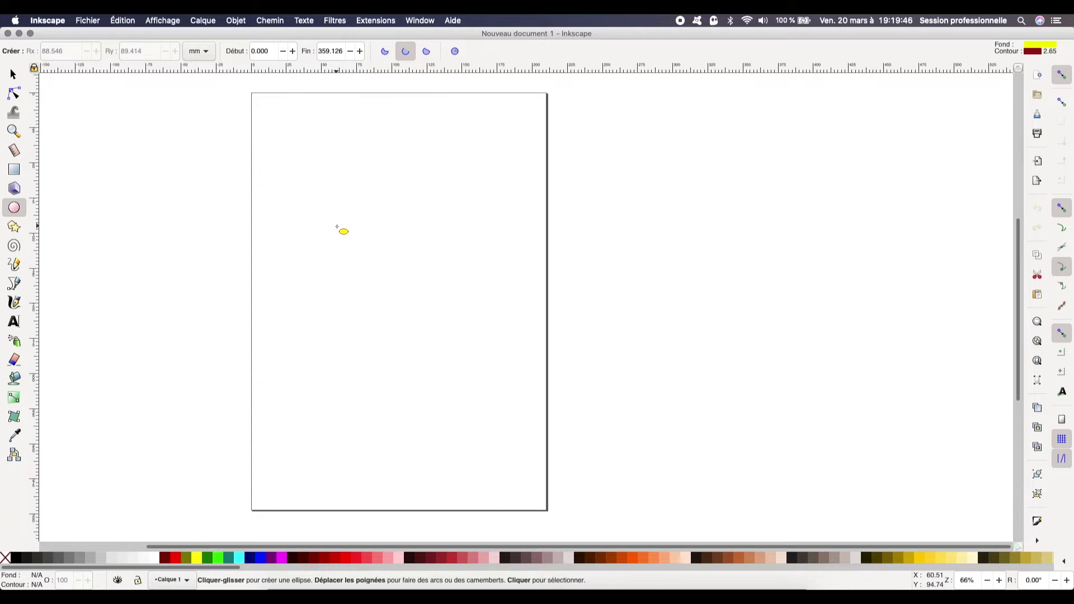
mouse_move(337, 227)
mouse_down()
mouse_move(404, 288)
mouse_move(387, 274)
mouse_up()
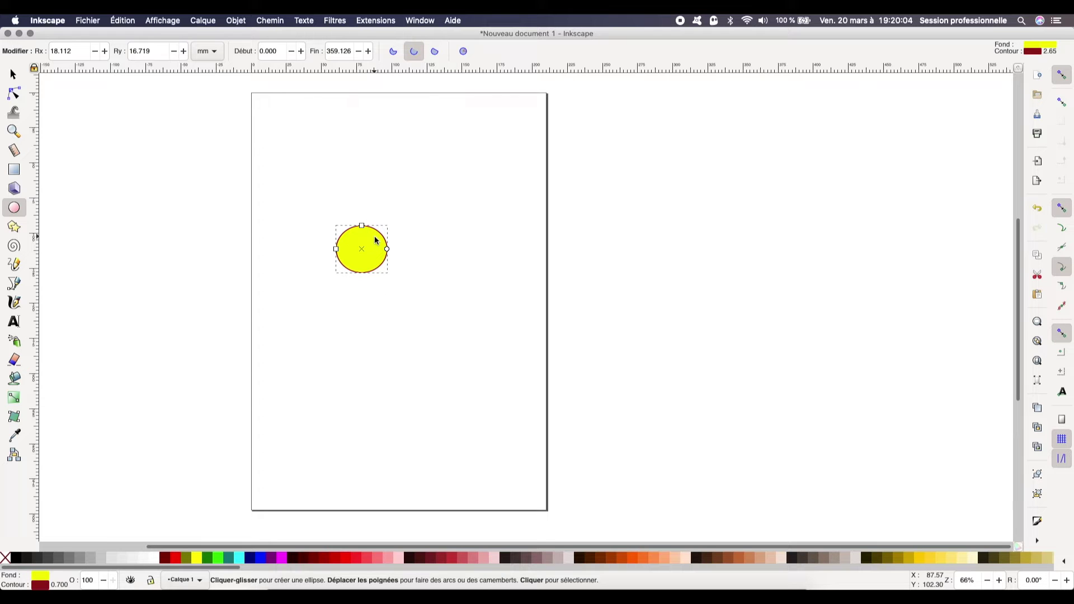
key(Delete)
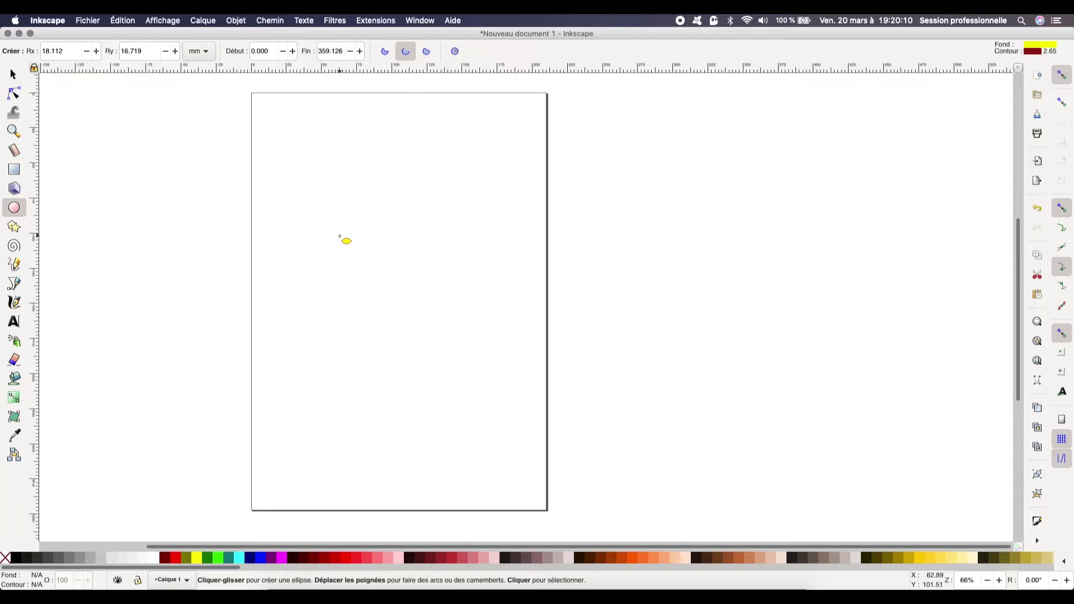
Draw a yellow circle about 39 mm across in the upper half of the page and shift it towards the middle.
click(340, 236)
drag(340, 237, 393, 290)
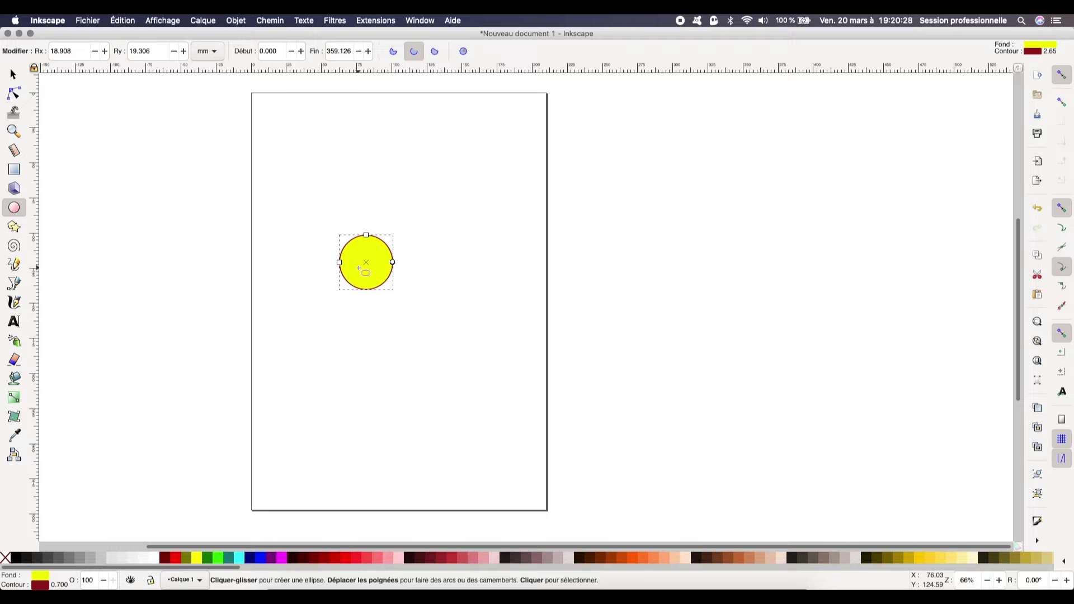
click(13, 76)
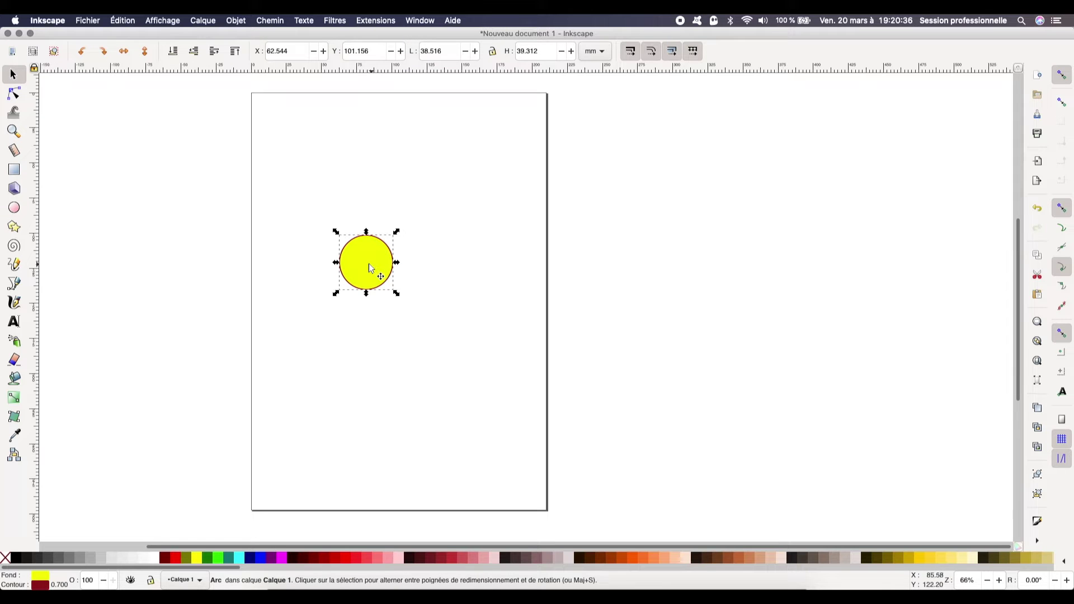
drag(353, 263, 380, 266)
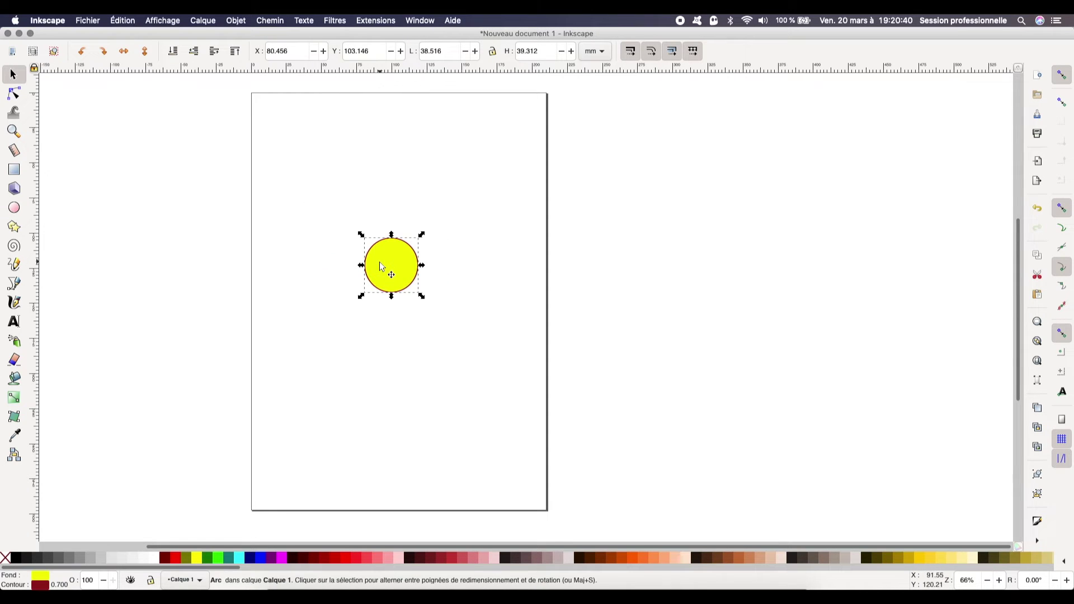
Nudge the circle in small increments, then place it at about X 84 mm, Y 108 mm and deselect it.
key(Up)
key(Up)
key(Up)
key(Up)
key(Up)
key(Up)
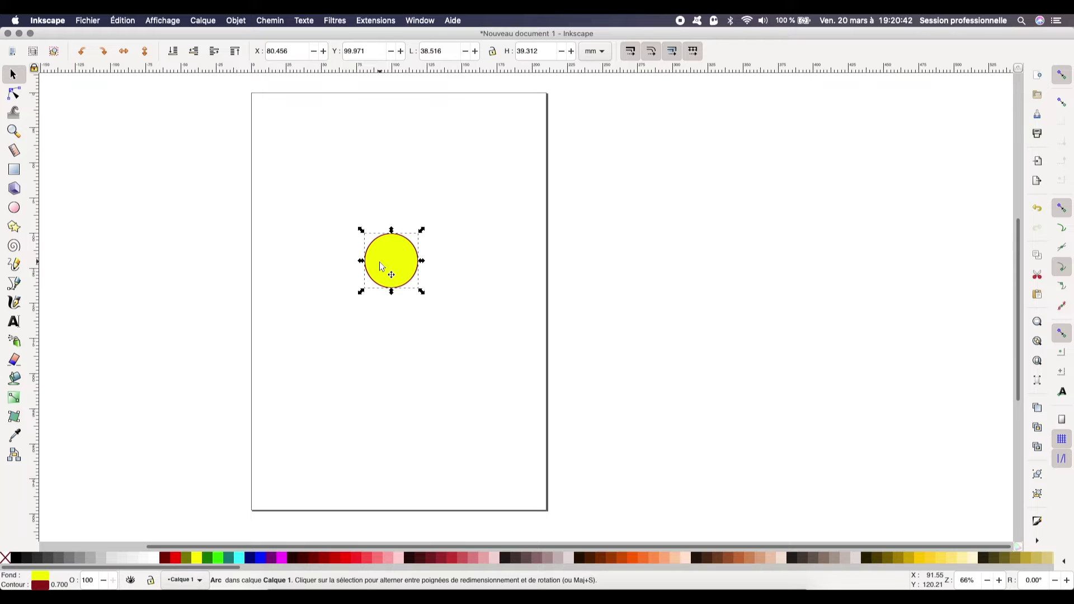
key(Left)
key(Left)
key(Up)
key(Right)
drag(380, 267, 379, 278)
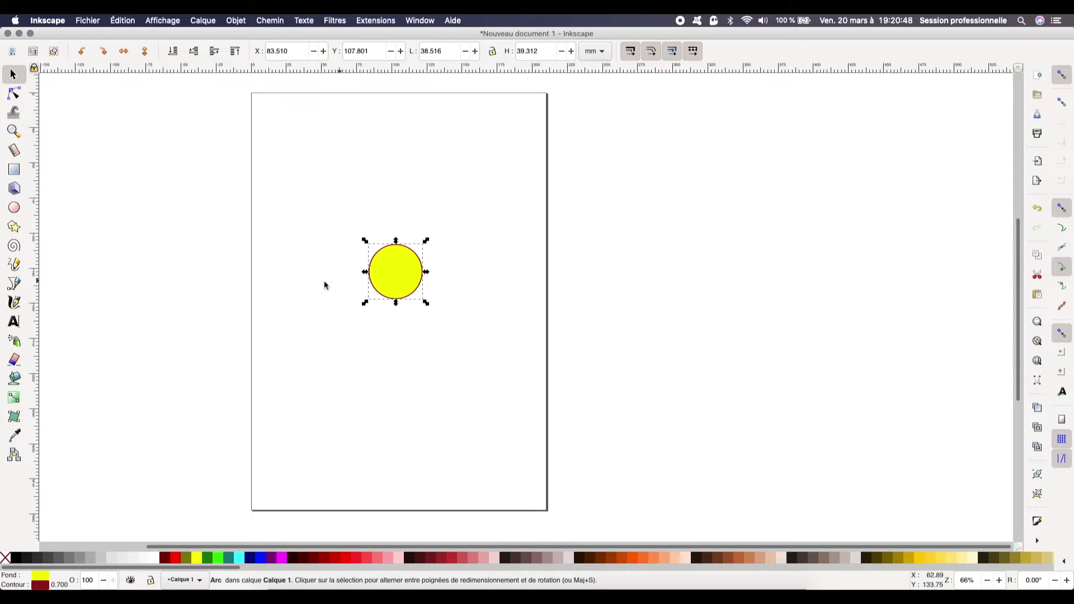
click(318, 280)
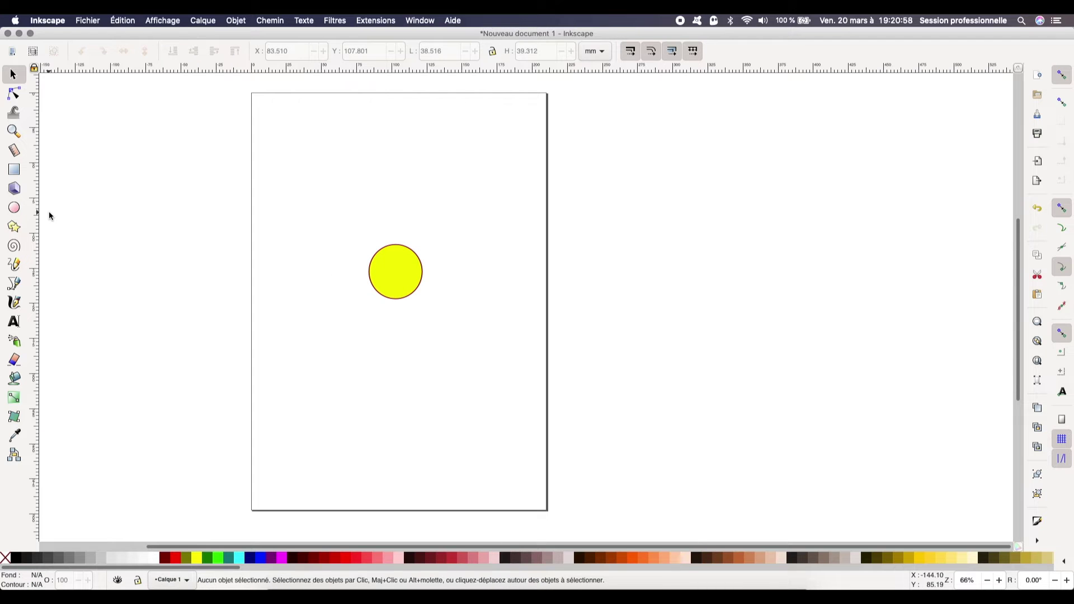
click(14, 208)
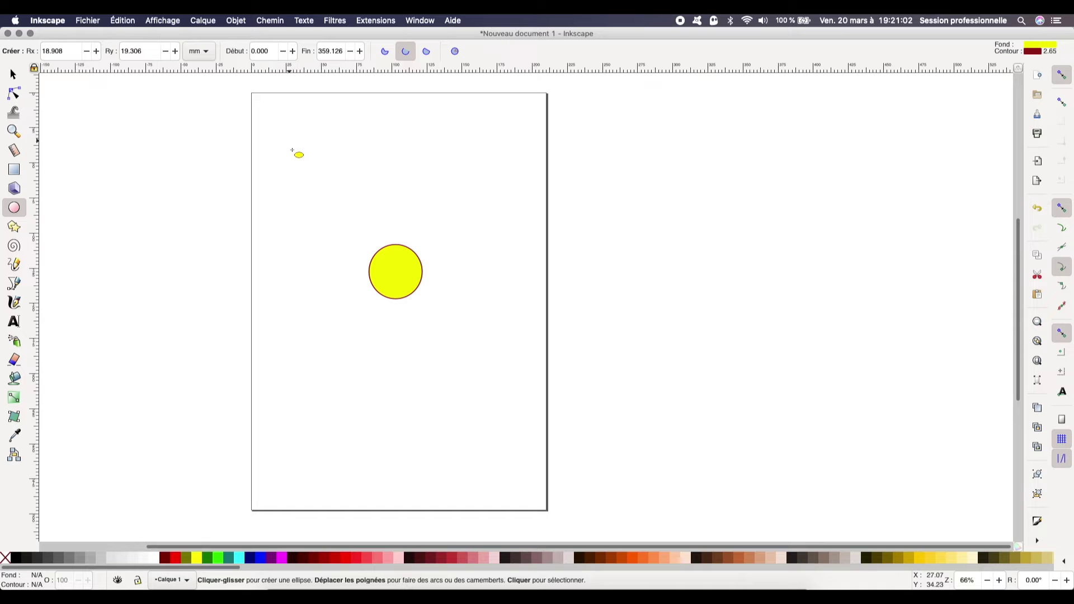
mouse_move(268, 128)
mouse_down()
mouse_move(339, 220)
mouse_move(398, 236)
mouse_move(387, 246)
mouse_up()
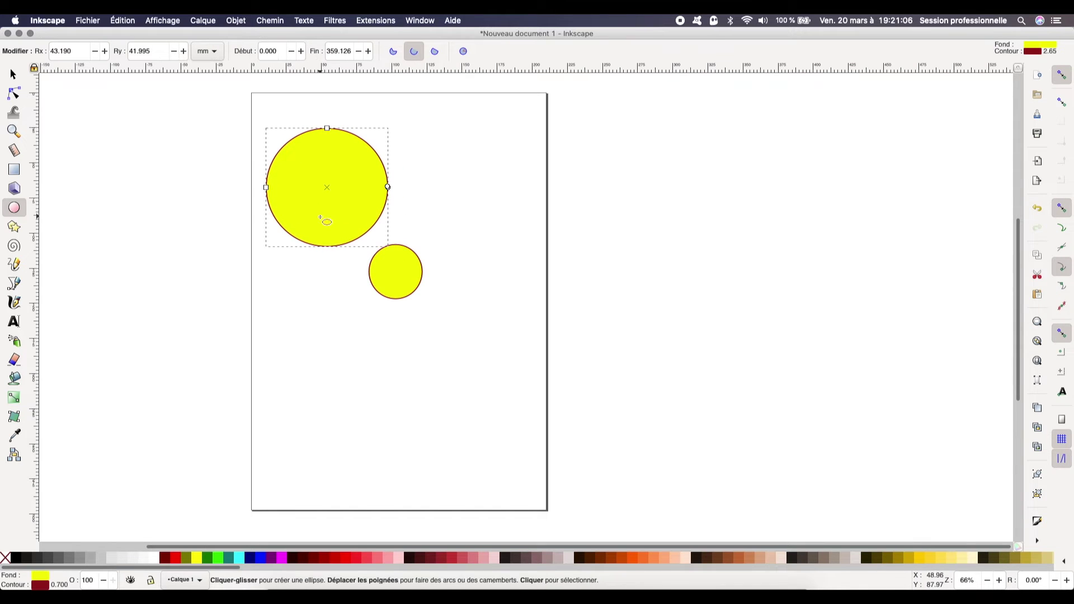
key(Delete)
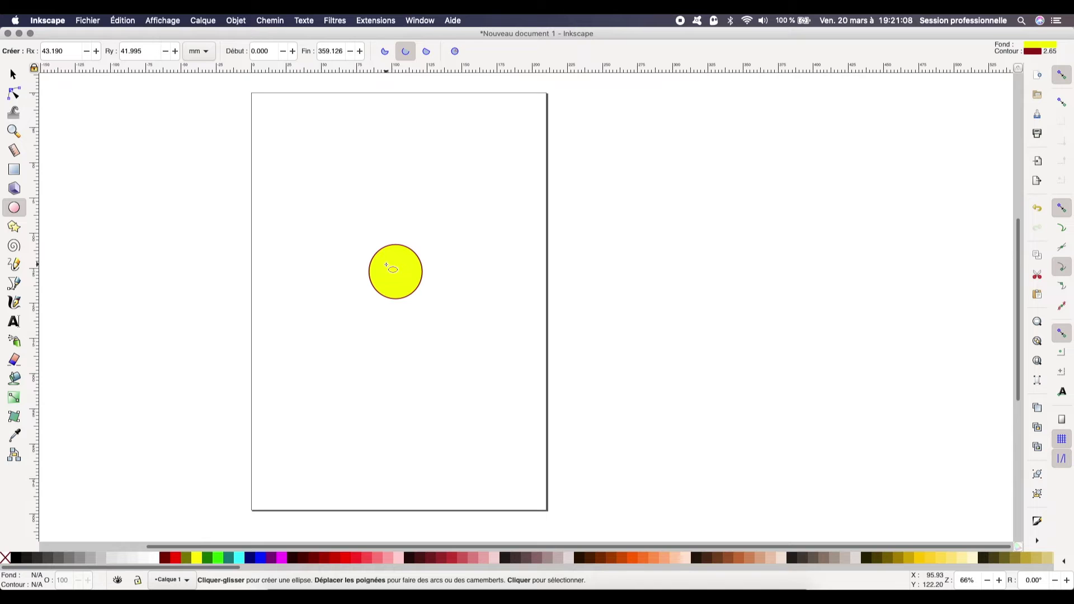
Duplicate the circle and move the copy diagonally below it, to about X 123 mm, Y 148 mm.
click(17, 73)
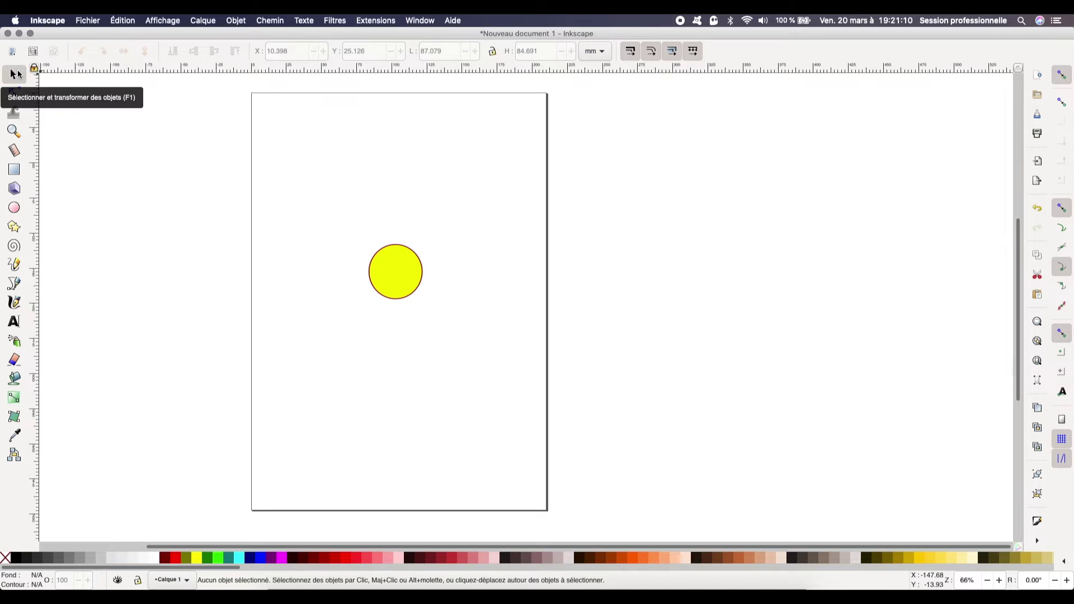
click(404, 278)
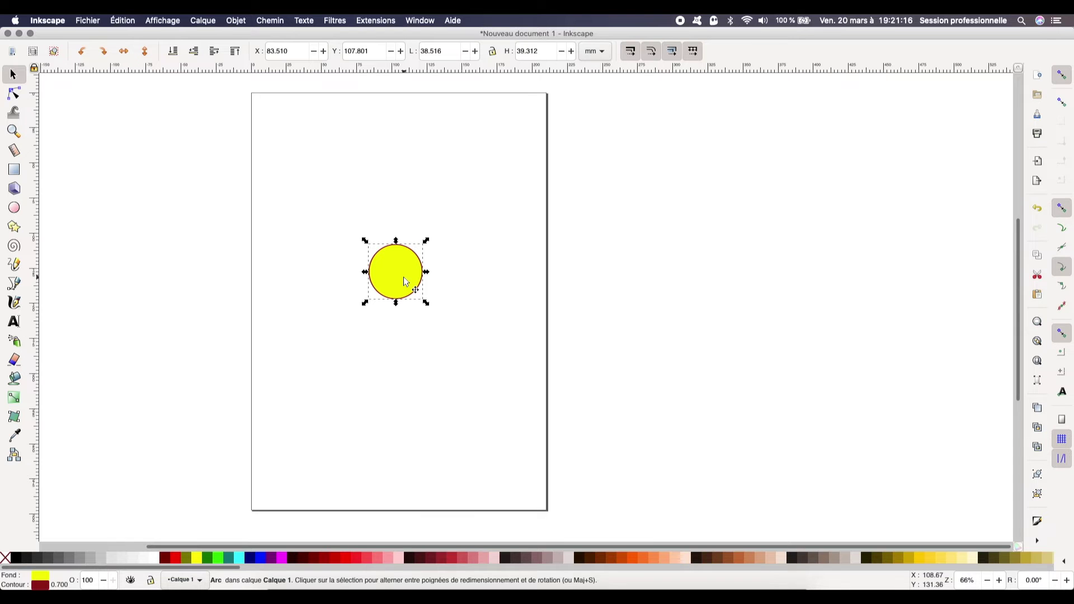
right_click(405, 281)
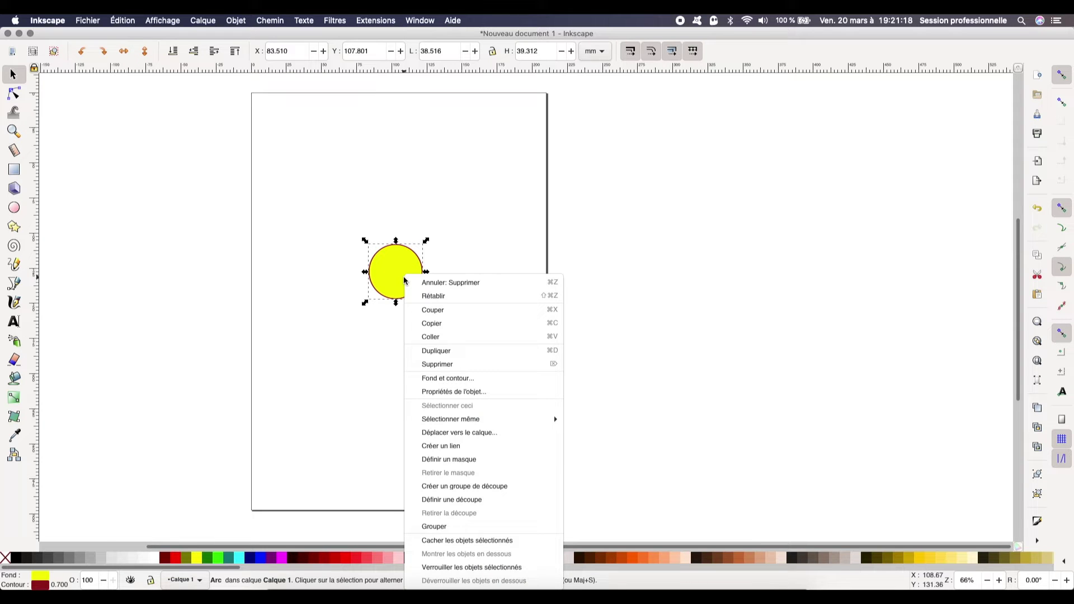
click(480, 350)
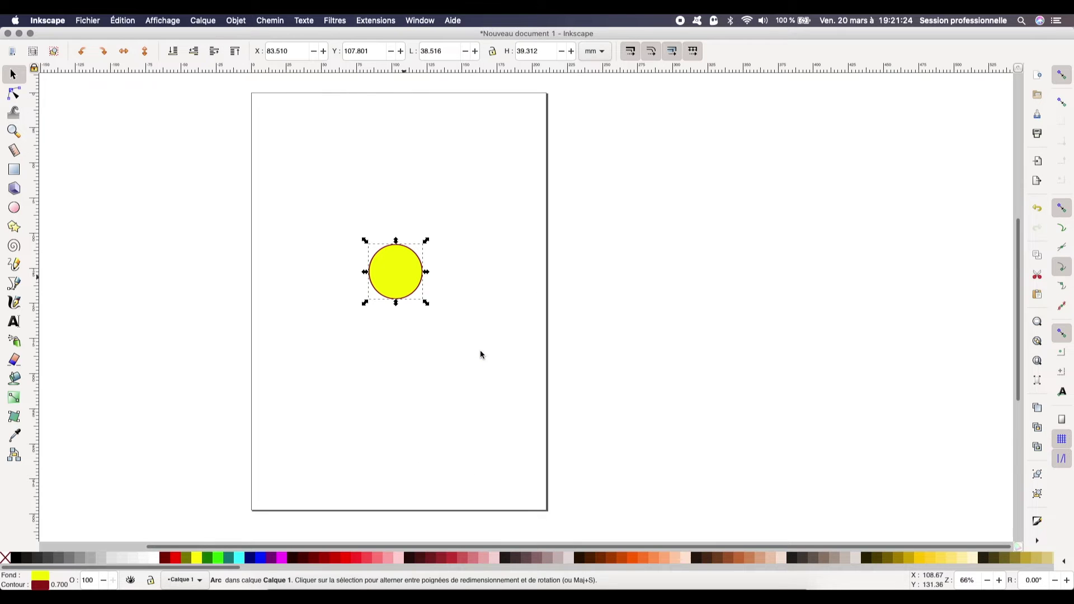
drag(391, 276, 447, 332)
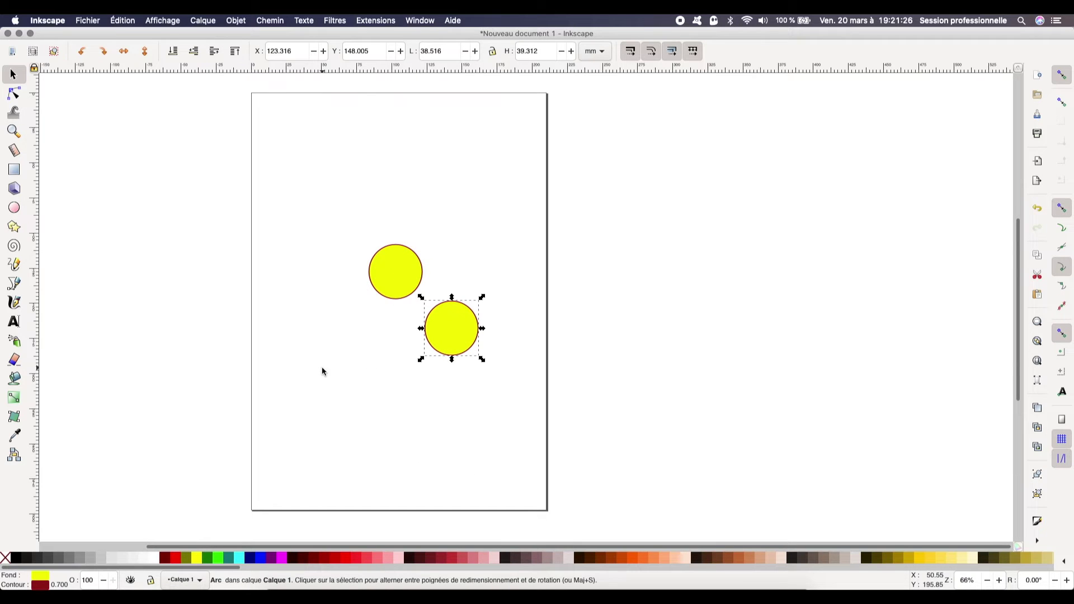
Duplicate the lower circle and place the new copy to the left of the original circle.
right_click(390, 283)
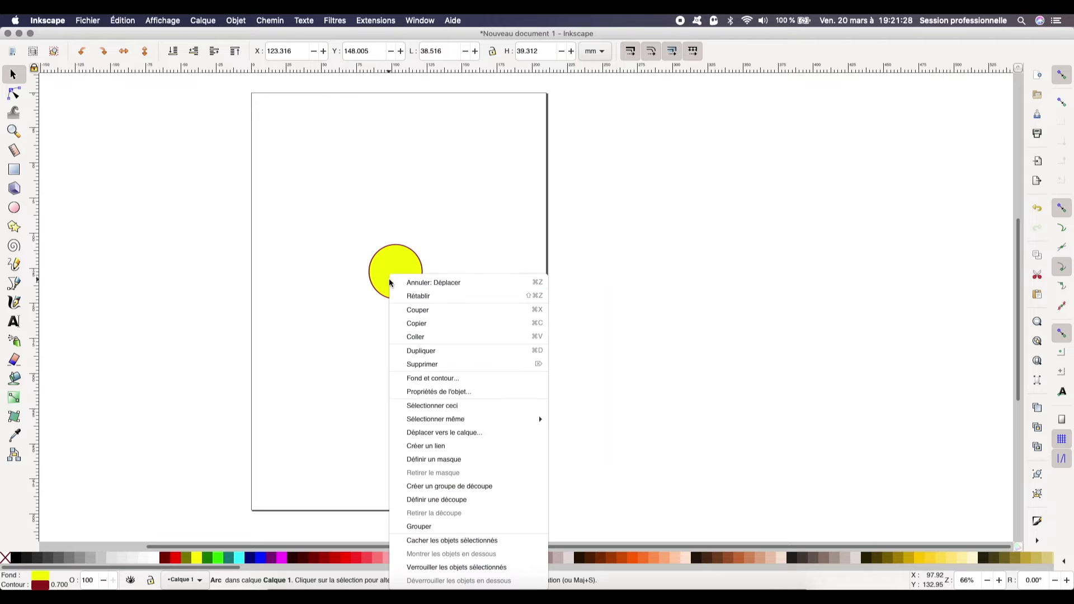
click(354, 287)
click(455, 338)
right_click(442, 343)
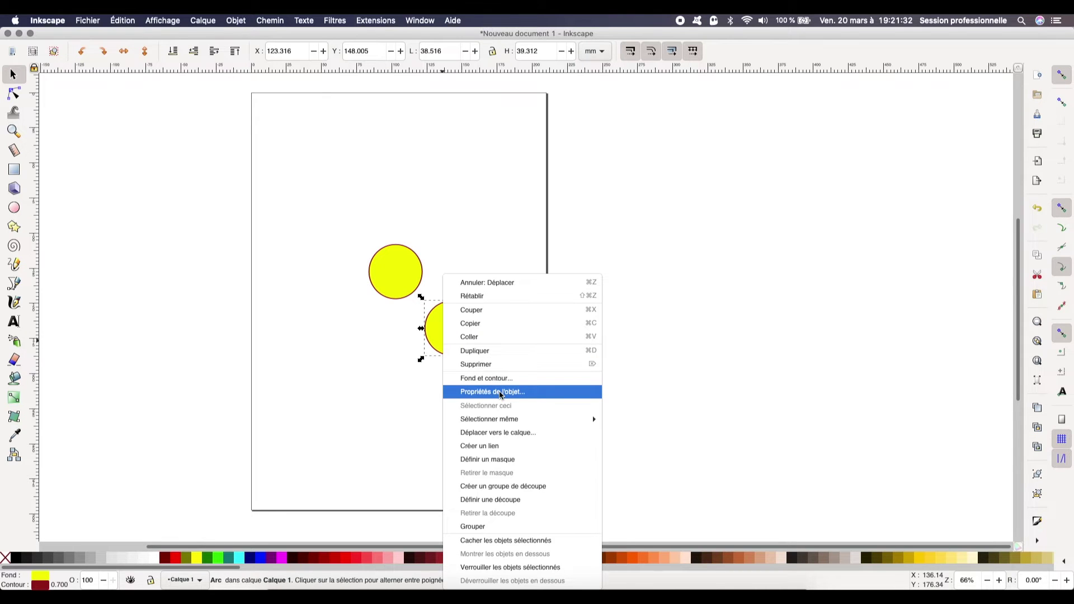
click(497, 351)
drag(444, 333, 304, 271)
Move one copy to the lower part of the page and the other above the original, at about X 57 mm, Y 71 mm.
drag(450, 341, 485, 288)
drag(330, 269, 367, 393)
click(495, 278)
drag(495, 278, 436, 279)
drag(396, 244, 355, 226)
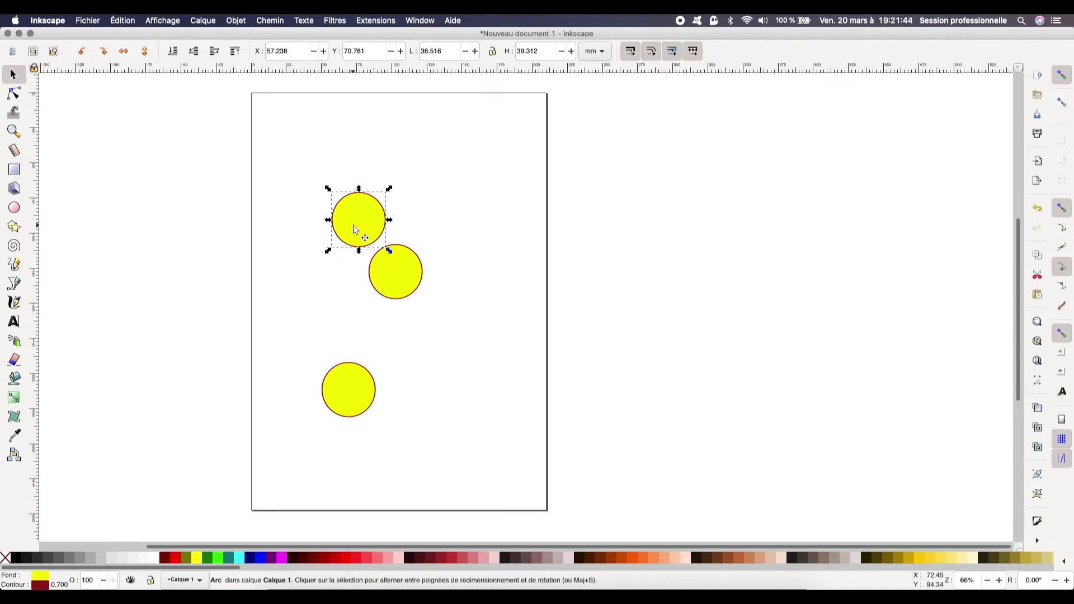
Enlarge the upper copy to about 83 × 89 mm and place it over the original circle.
drag(389, 251, 447, 320)
drag(390, 275, 392, 279)
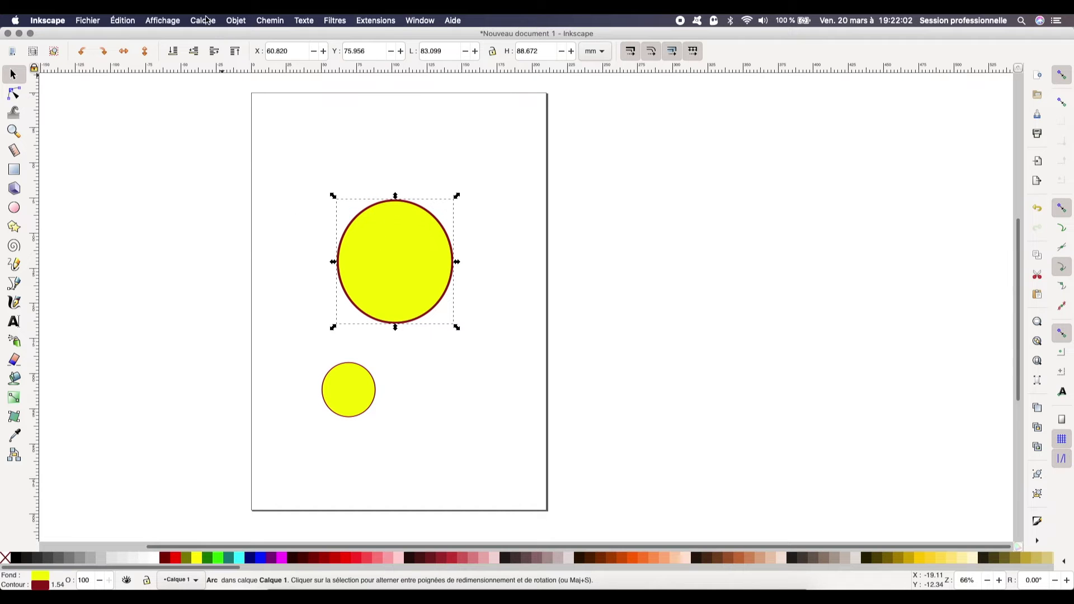
Send the enlarged circle to the bottom of the stacking order and position it evenly around the original small circle.
click(230, 20)
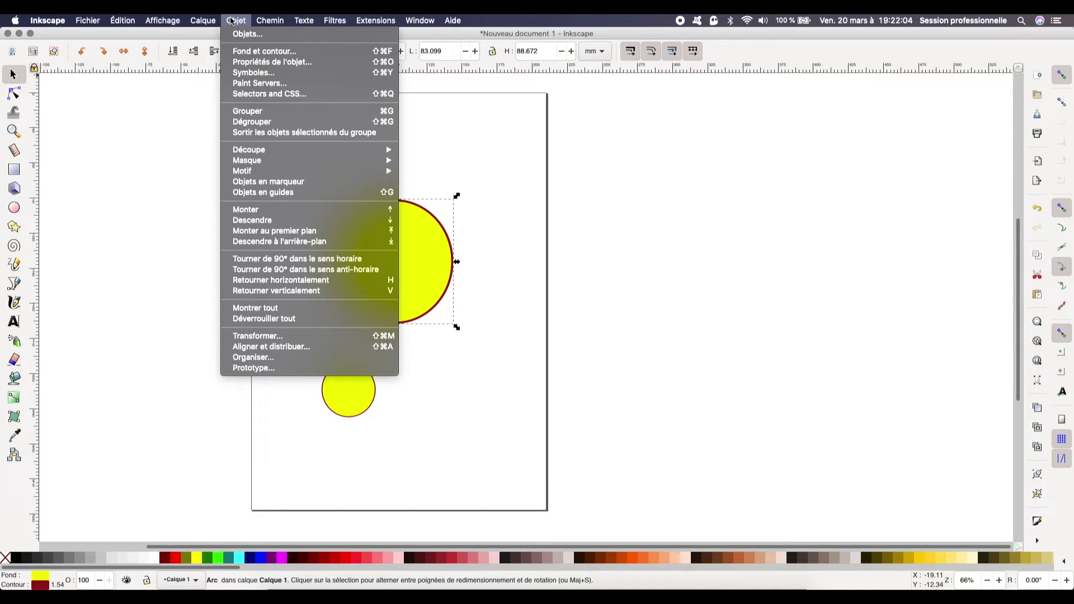
click(291, 242)
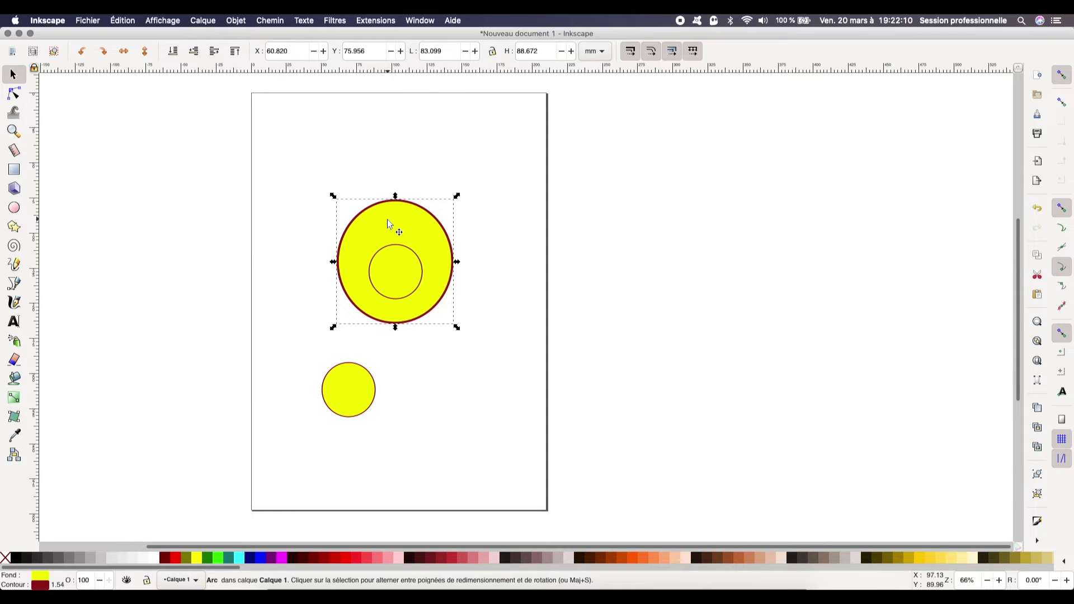
drag(392, 221, 394, 234)
Enlarge the inner circle about its centre to about 45 × 47 mm.
click(395, 299)
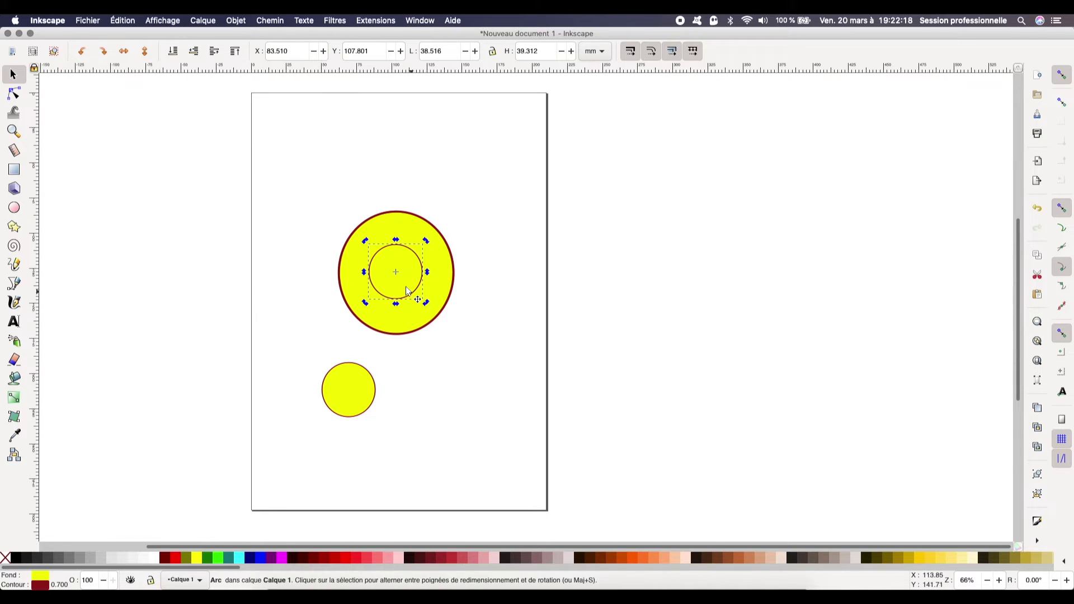
drag(426, 303, 400, 289)
click(408, 300)
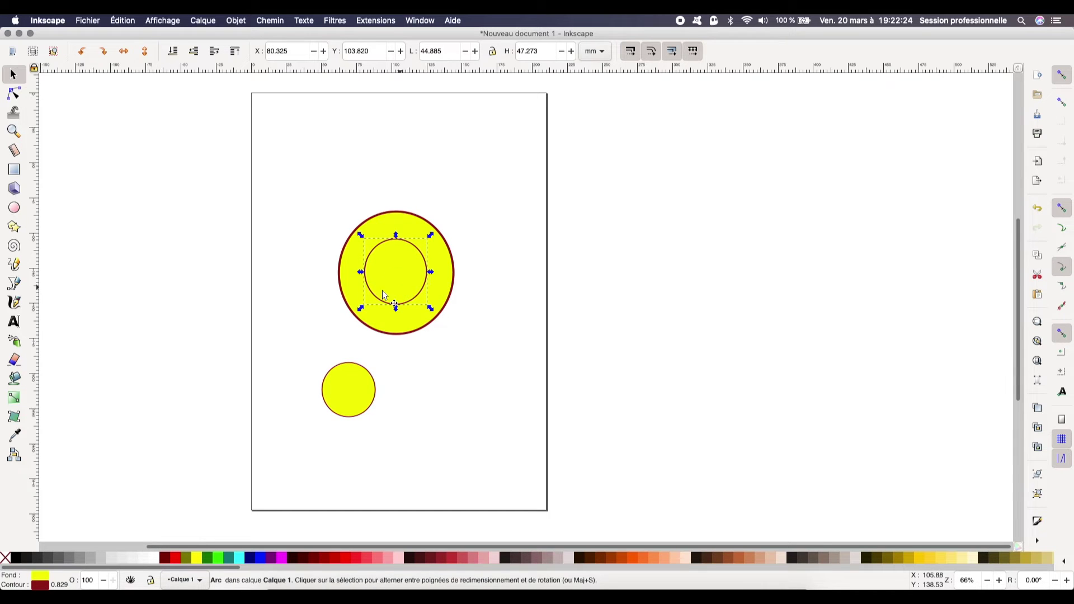
Move the remaining small circle to the page's upper left, about X 8 mm, Y 59 mm, and send it to the bottom of the stack.
click(318, 298)
drag(351, 380, 292, 193)
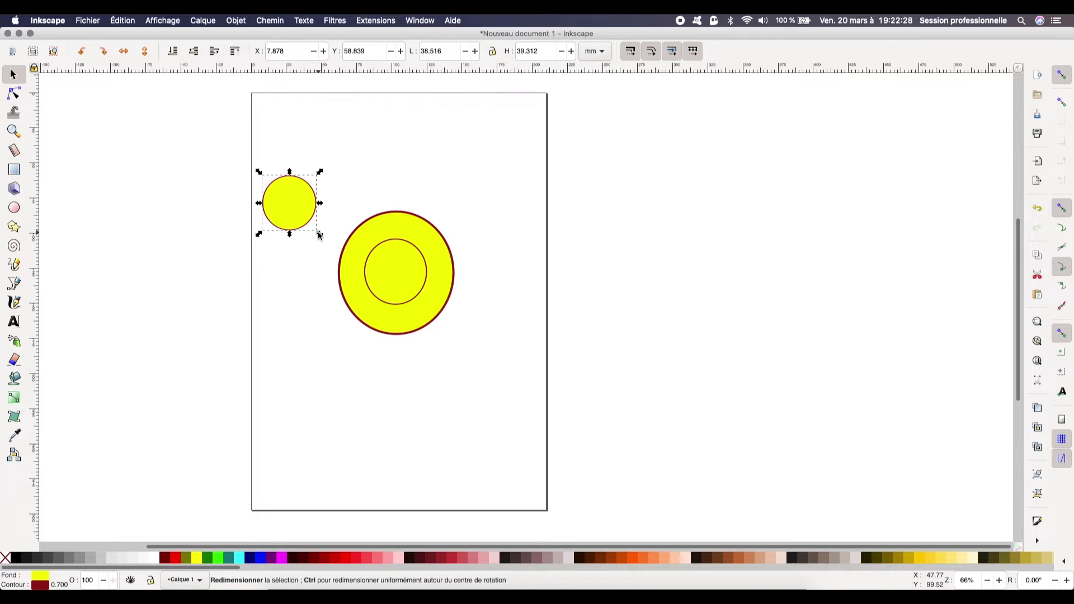
click(235, 21)
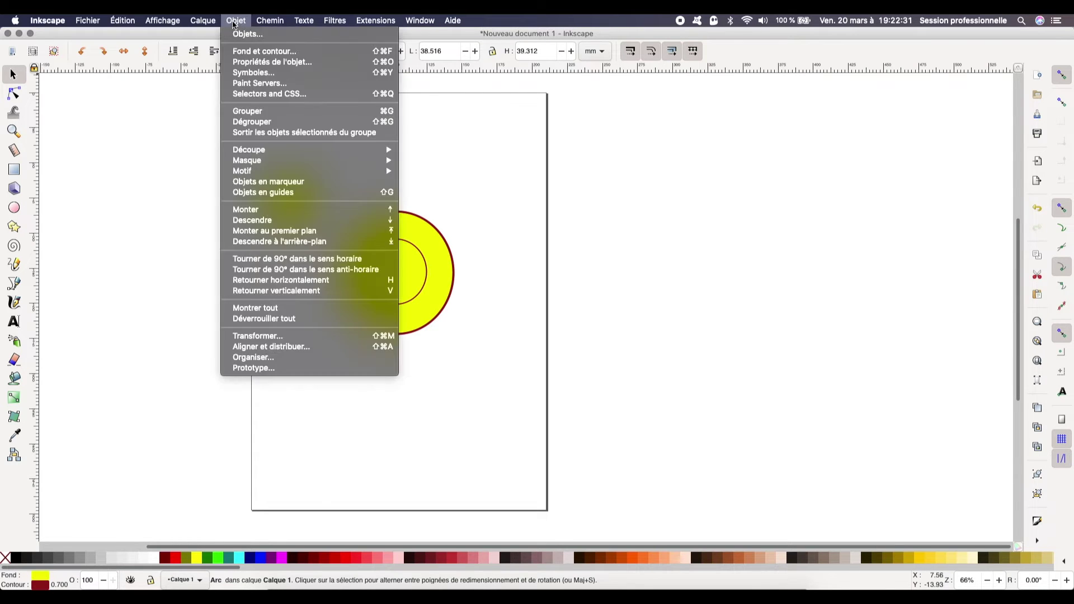
click(313, 244)
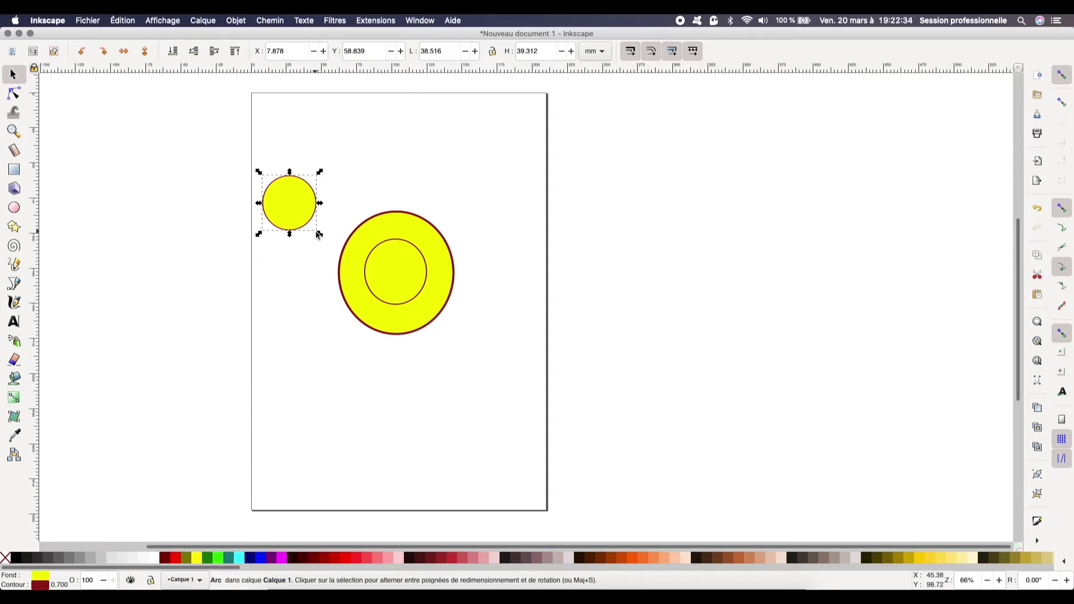
Enlarge that circle to about 132 × 132 mm and place it around the other two circles, at about X 39 mm, Y 64 mm.
drag(321, 233, 441, 352)
drag(314, 252, 354, 265)
mouse_move(489, 363)
mouse_down()
mouse_move(496, 372)
mouse_move(488, 371)
mouse_up()
drag(402, 340, 403, 355)
click(404, 356)
click(352, 421)
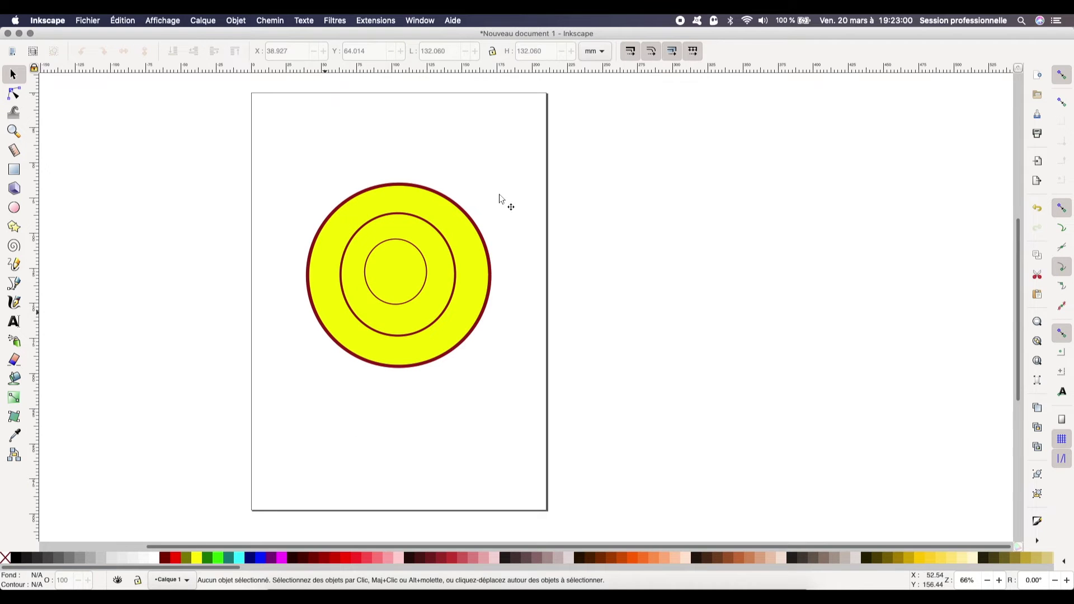
Preview the desktop reference image Schéma de l'aire urbaine.png and return to the Inkscape drawing.
drag(810, 31, 737, 44)
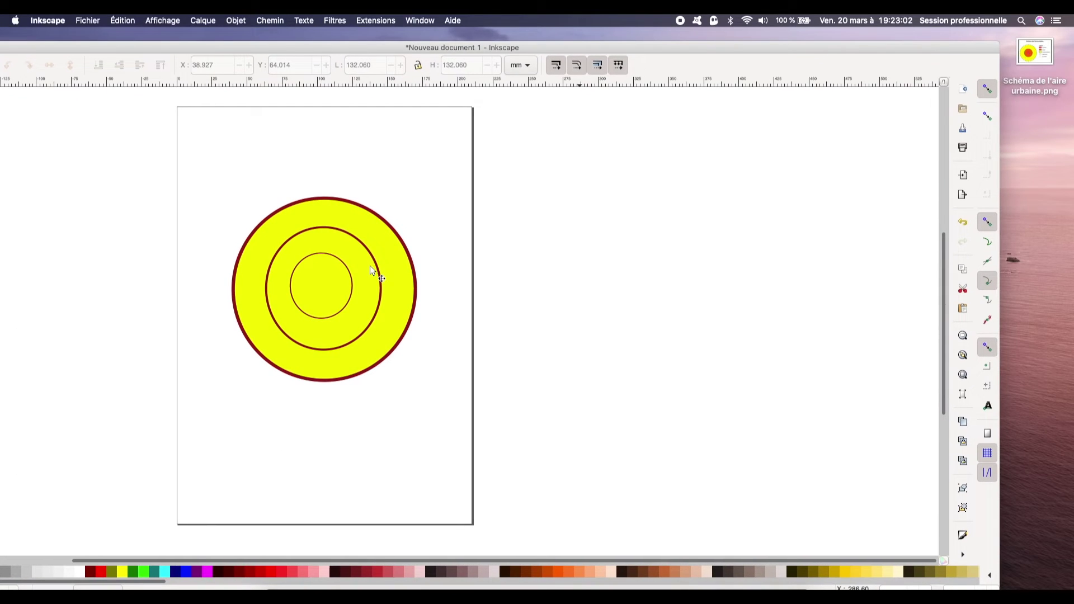
click(1028, 56)
key(space)
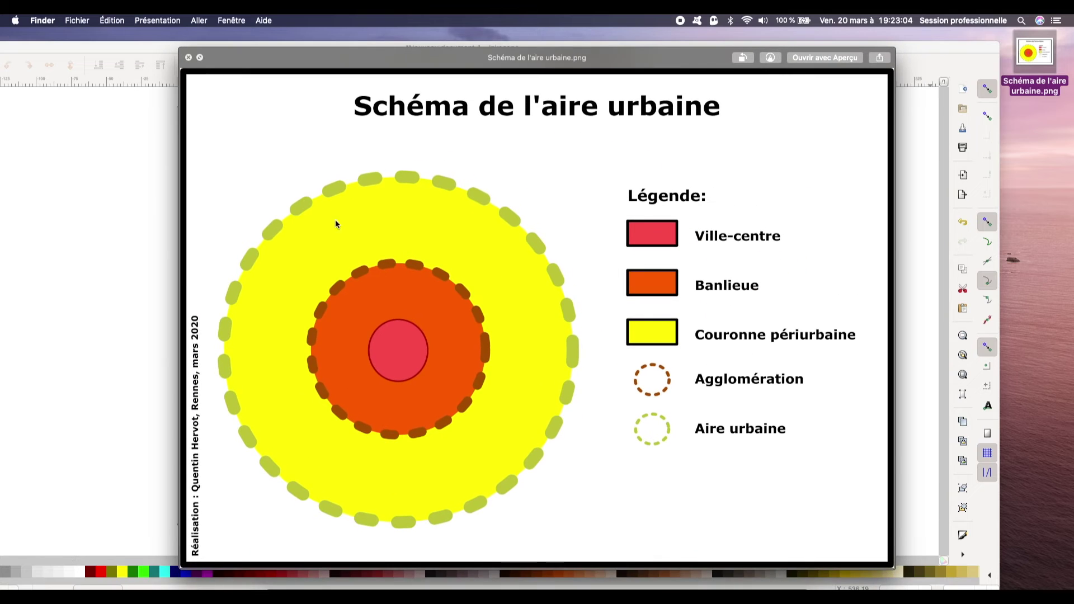
key(space)
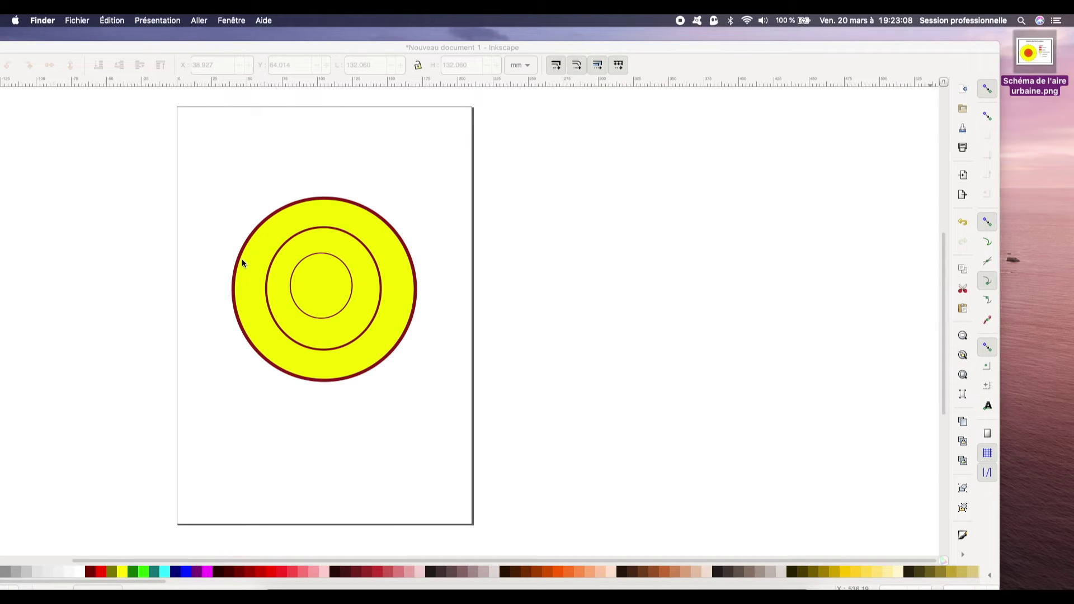
drag(294, 44, 365, 34)
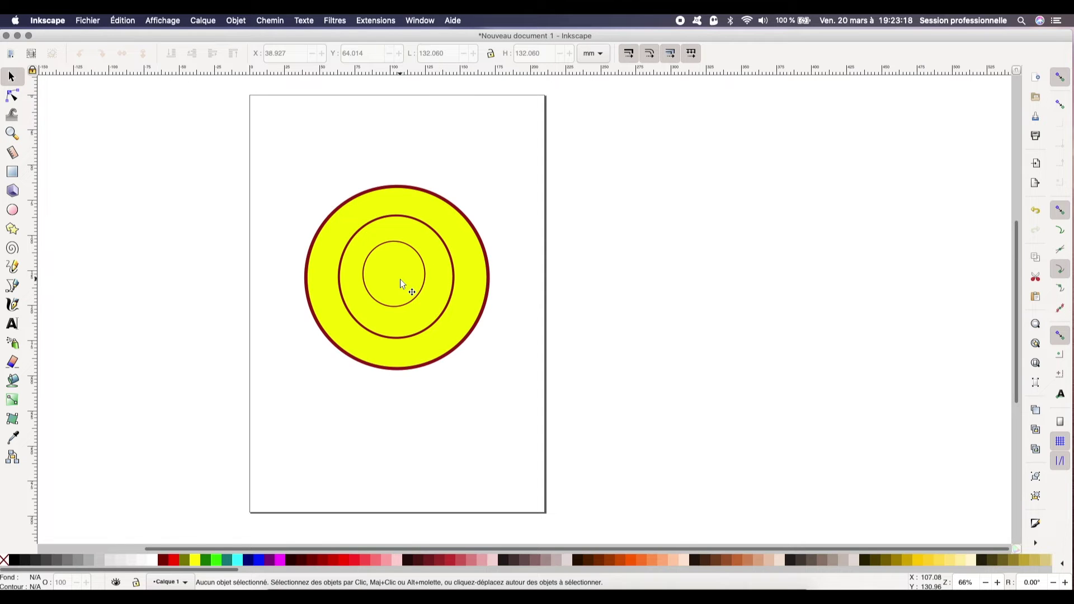
Select all three circles and centre them on both the vertical and horizontal axes with Align and Distribute, relative to the selection area.
key(shift)
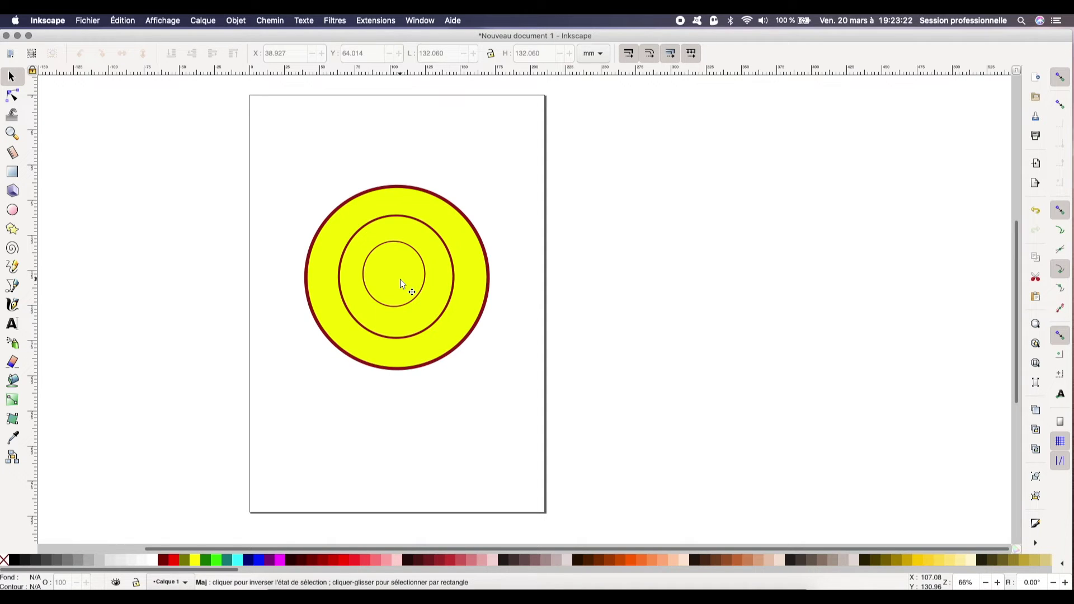
shift+click(401, 284)
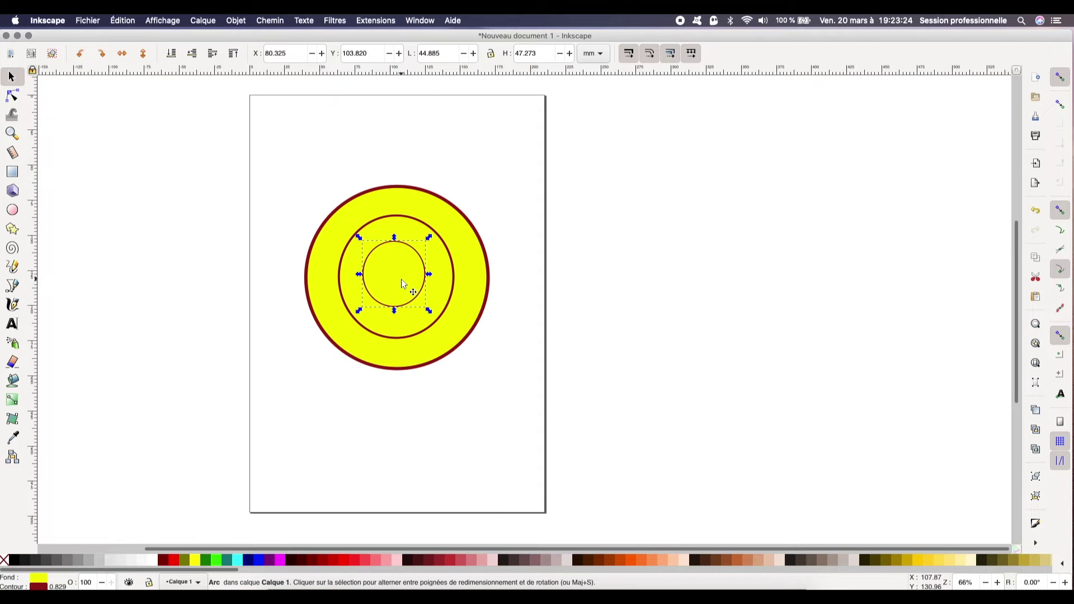
shift+click(443, 298)
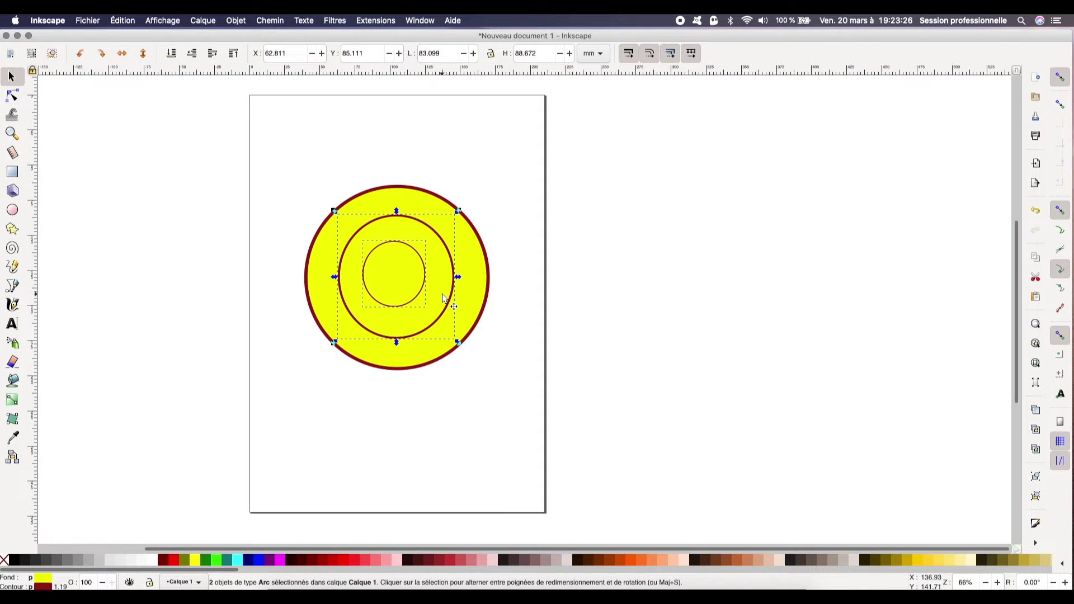
shift+click(465, 308)
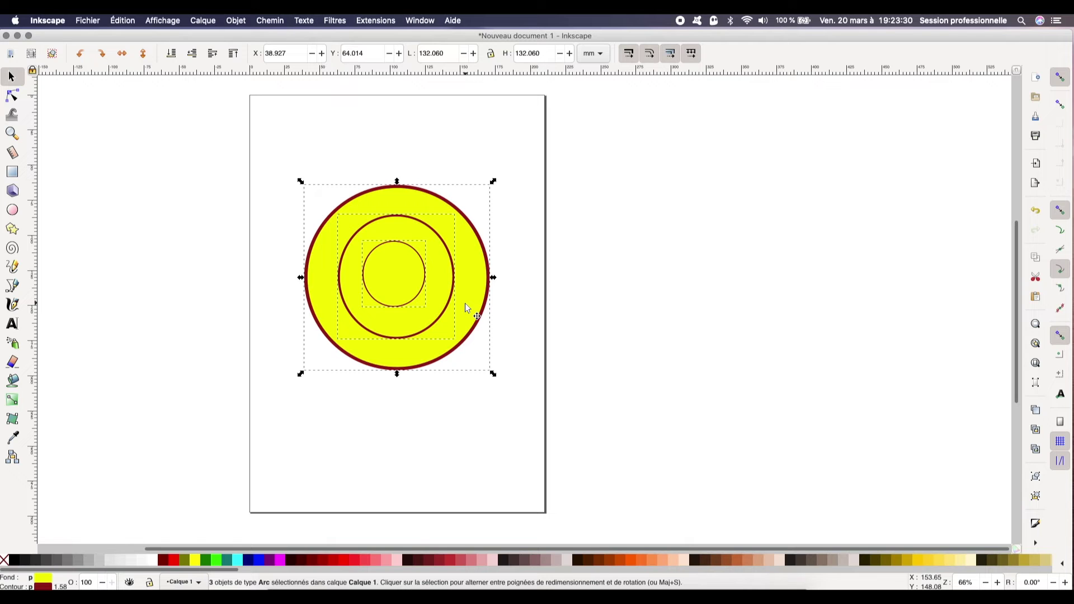
click(230, 21)
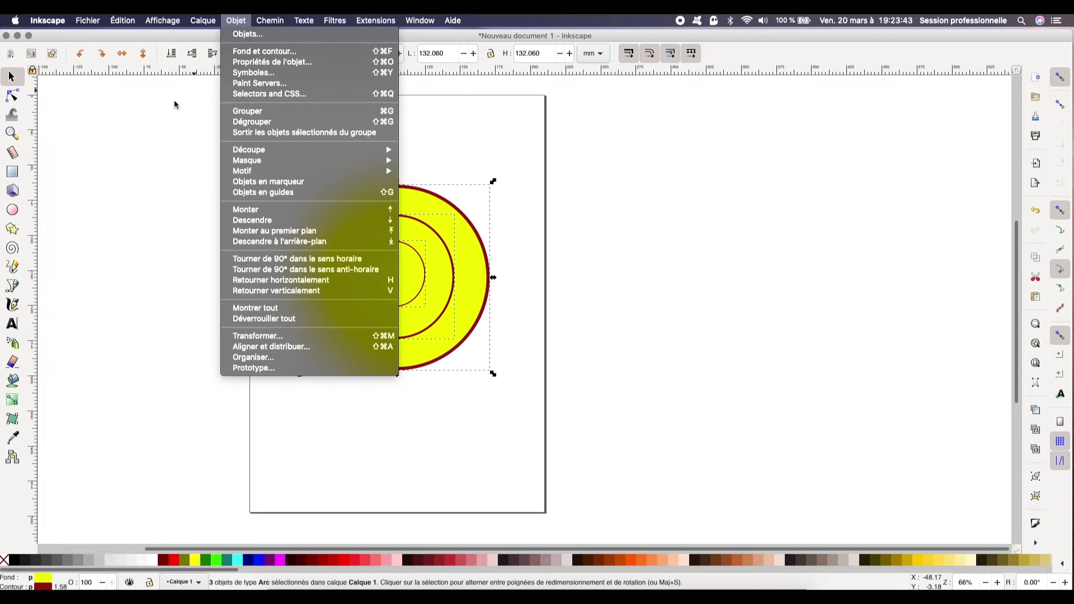
click(173, 133)
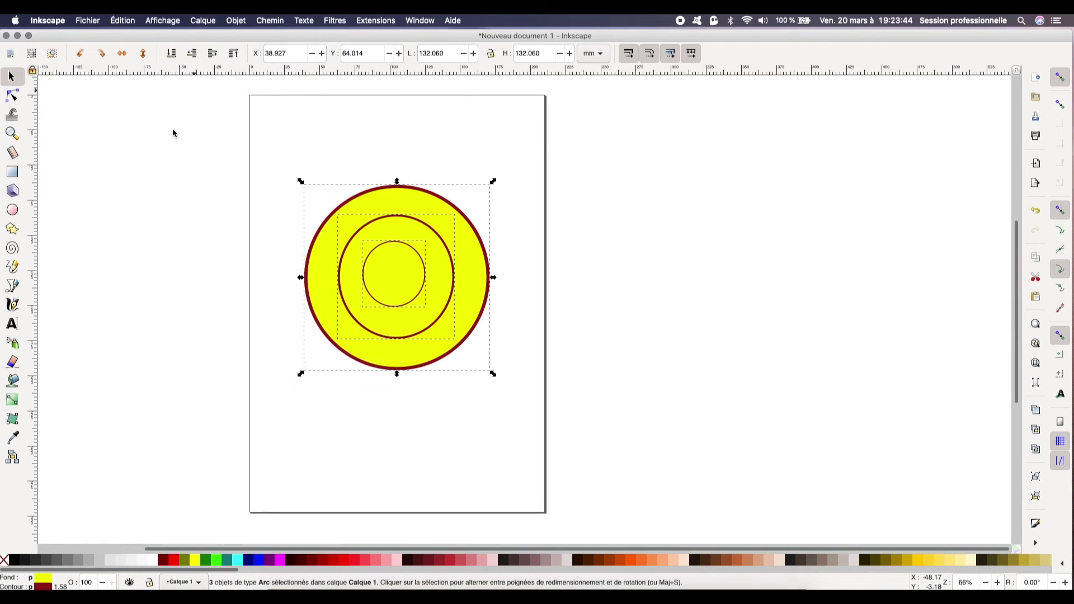
click(239, 25)
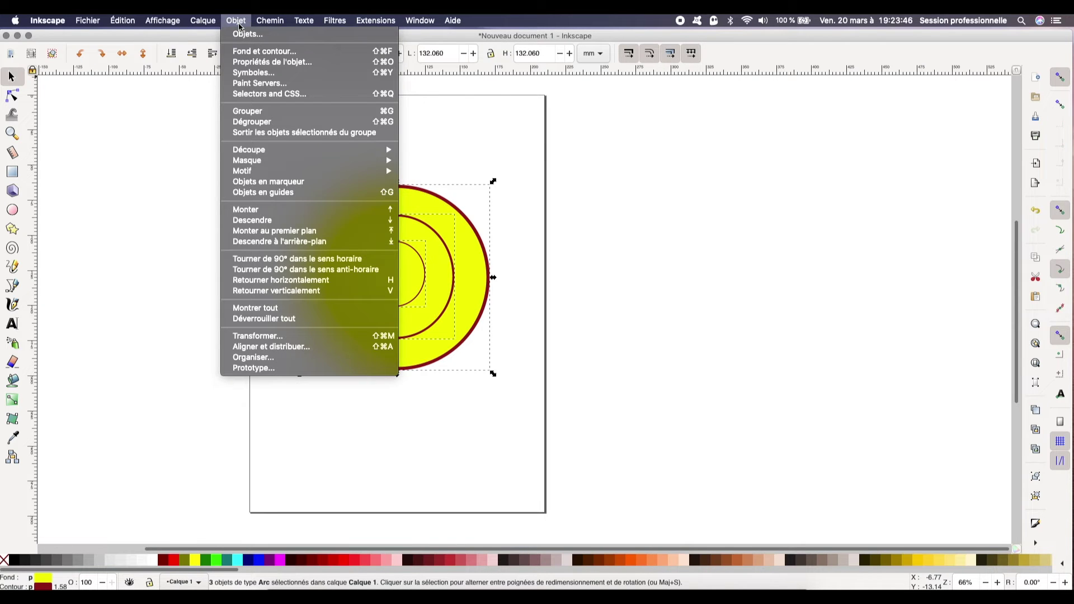
click(273, 348)
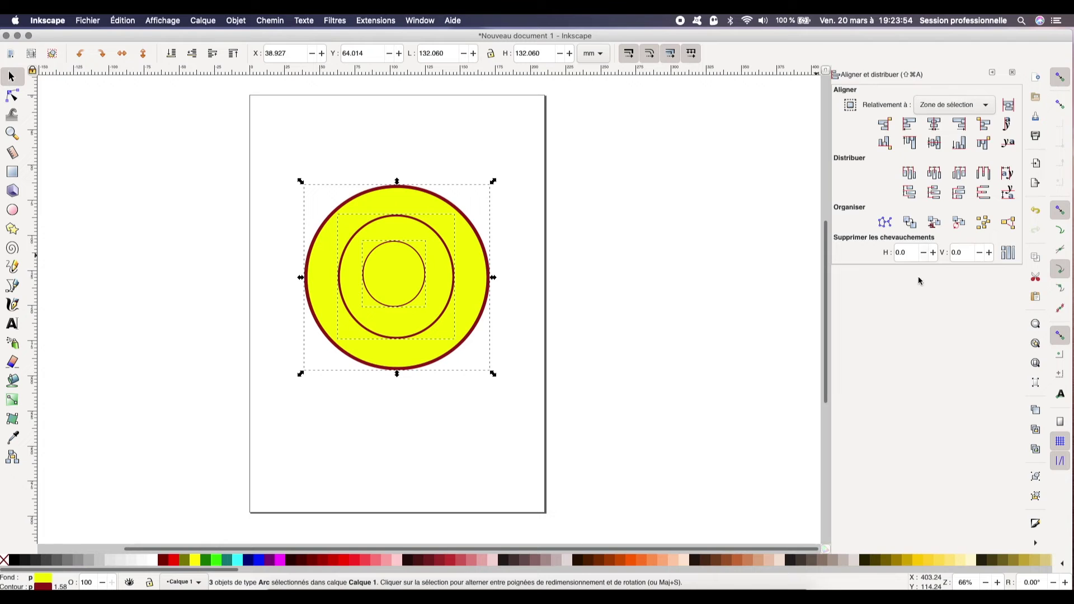
click(935, 125)
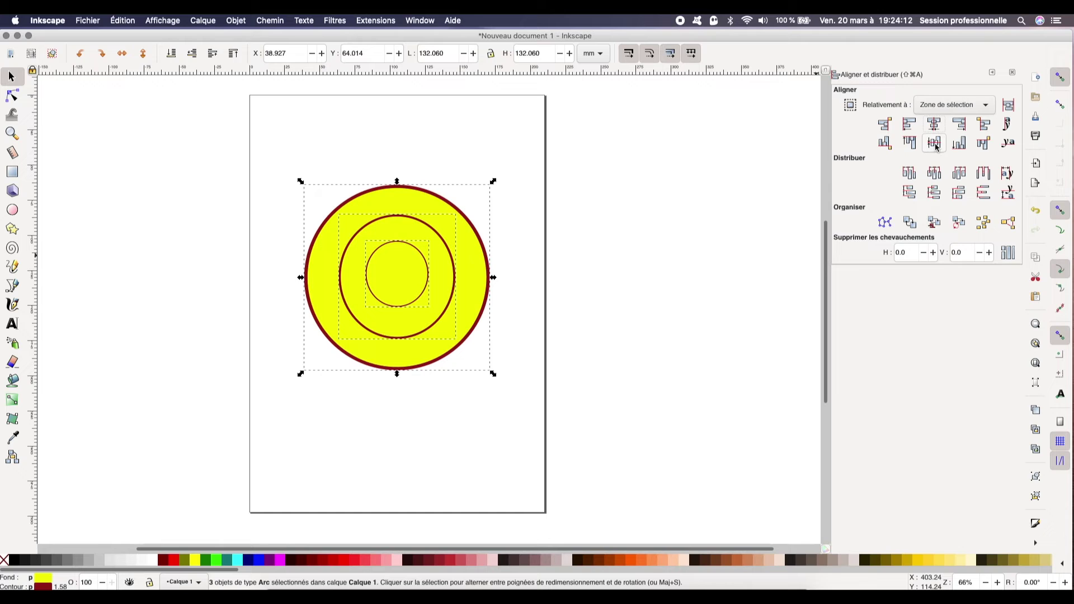
click(936, 144)
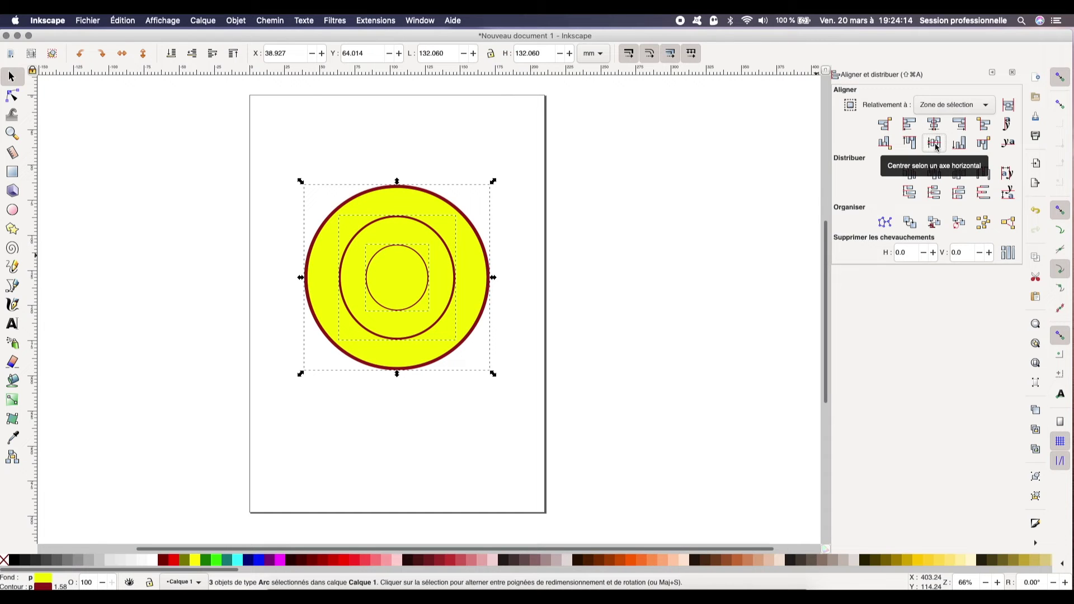
click(166, 199)
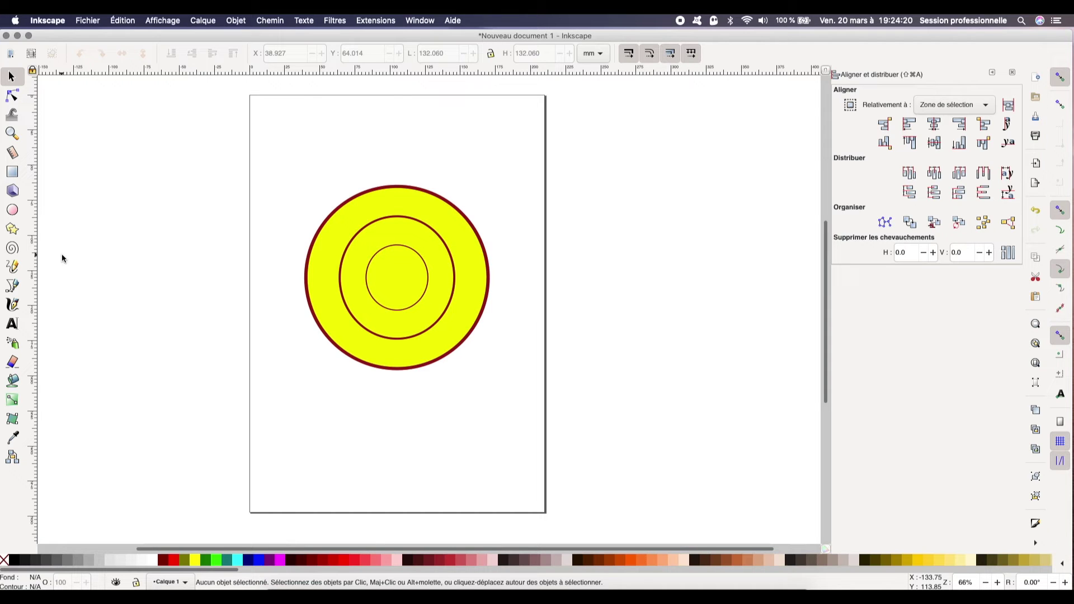
click(1011, 74)
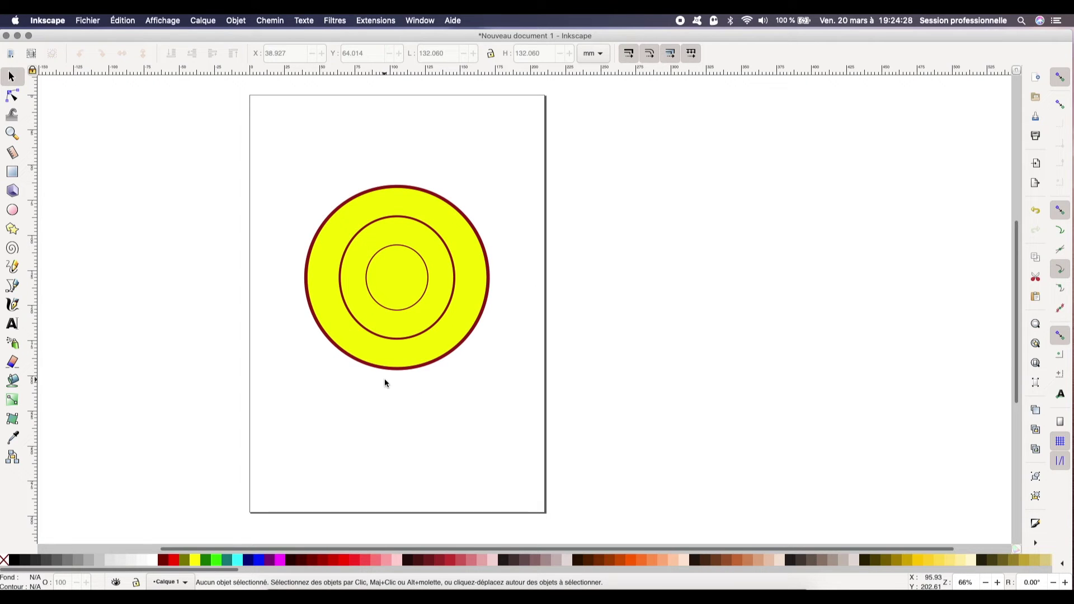
Change the inner circle's fill to red by setting its hue to 0.
click(386, 295)
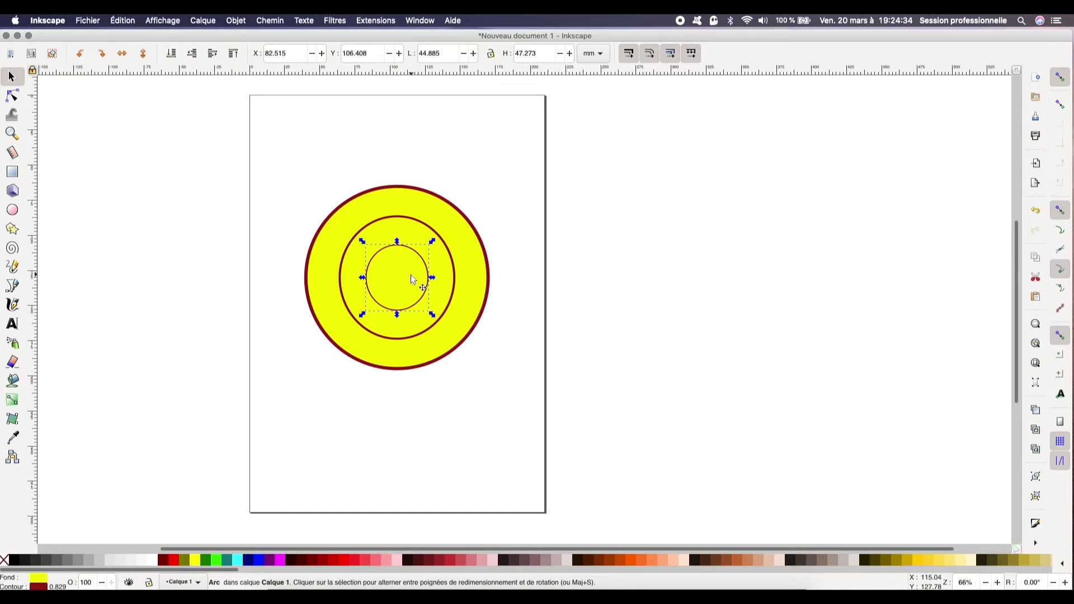
right_click(398, 279)
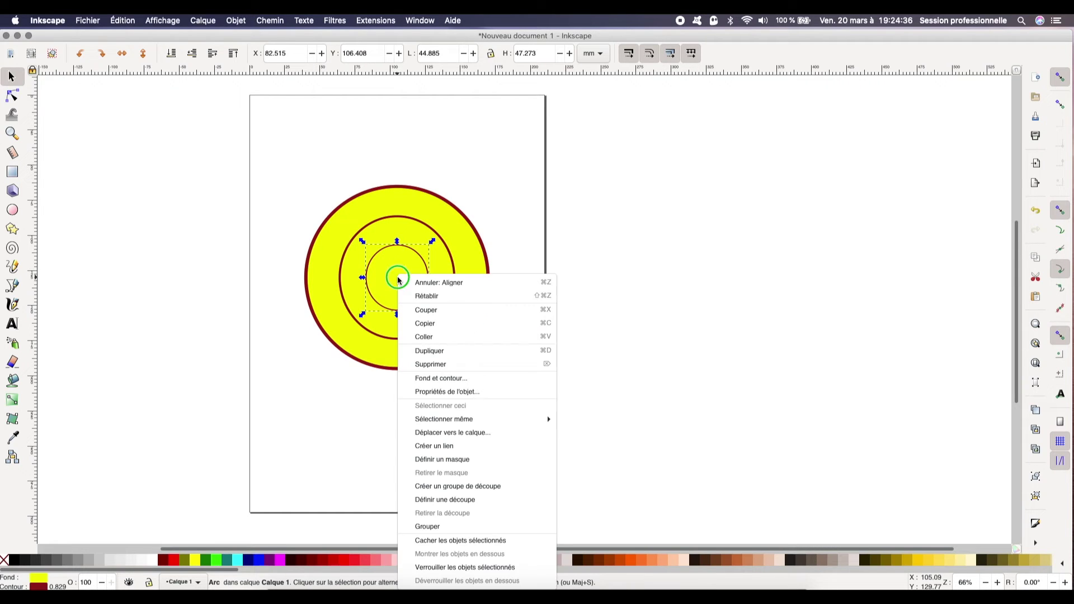
click(477, 378)
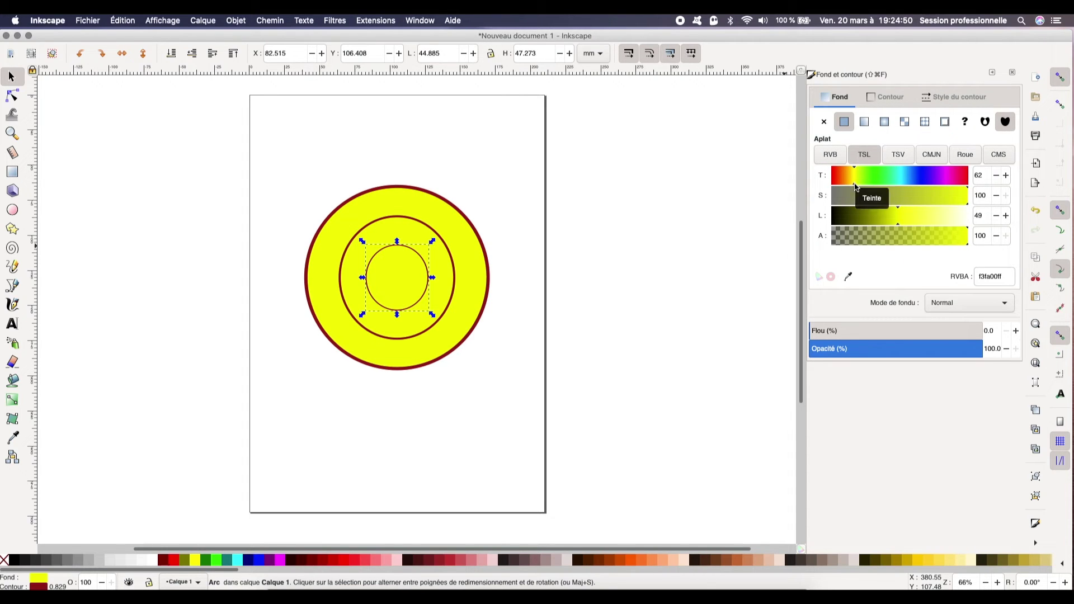
drag(855, 187, 828, 178)
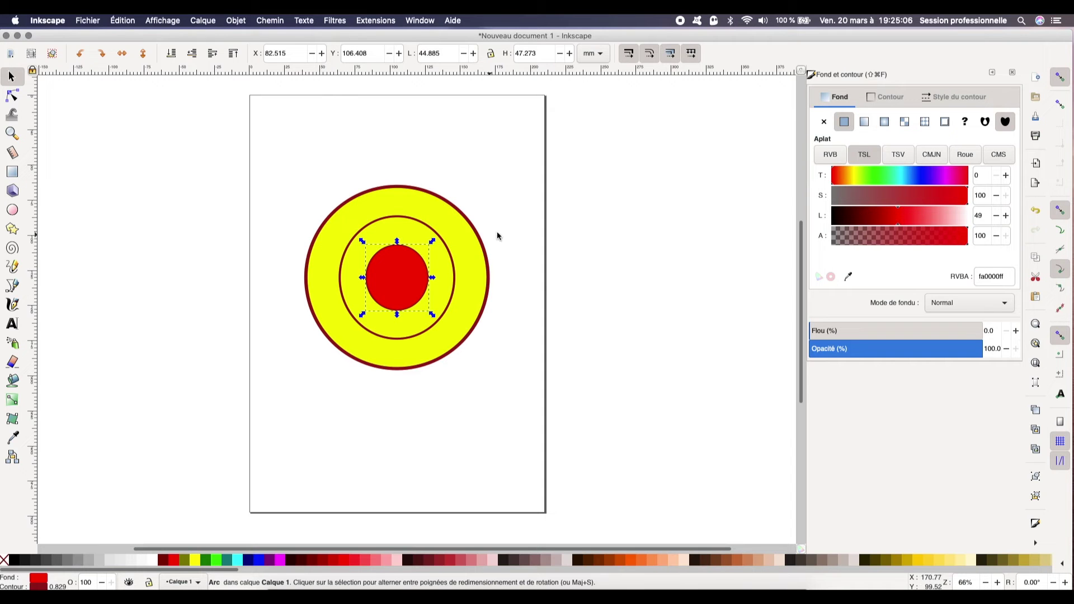
Change the middle circle's fill to orange-yellow with hue 47 and lightness 48.
click(432, 265)
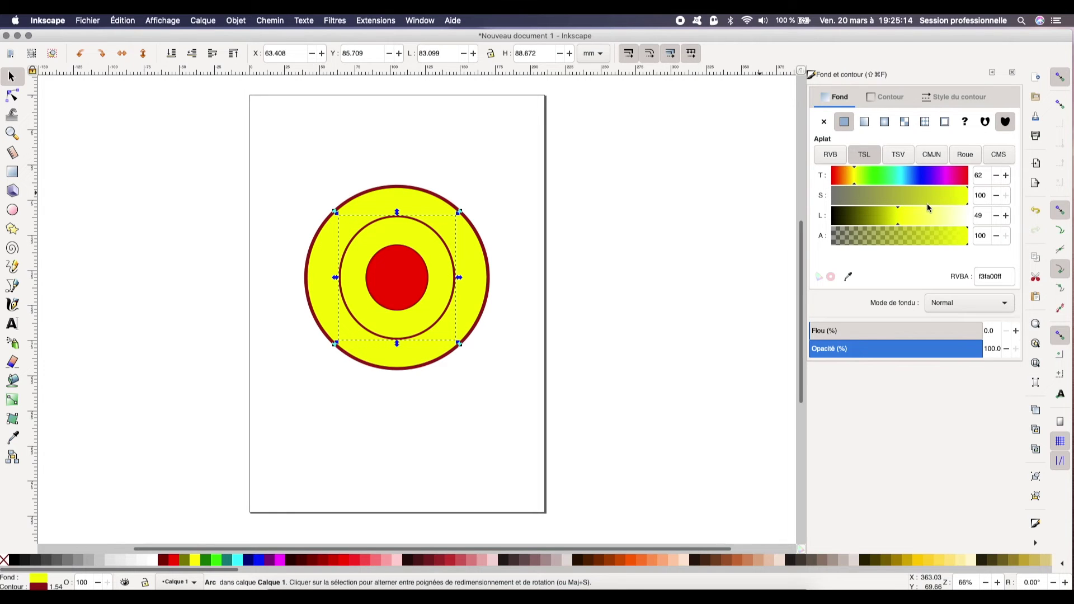
drag(856, 185, 850, 186)
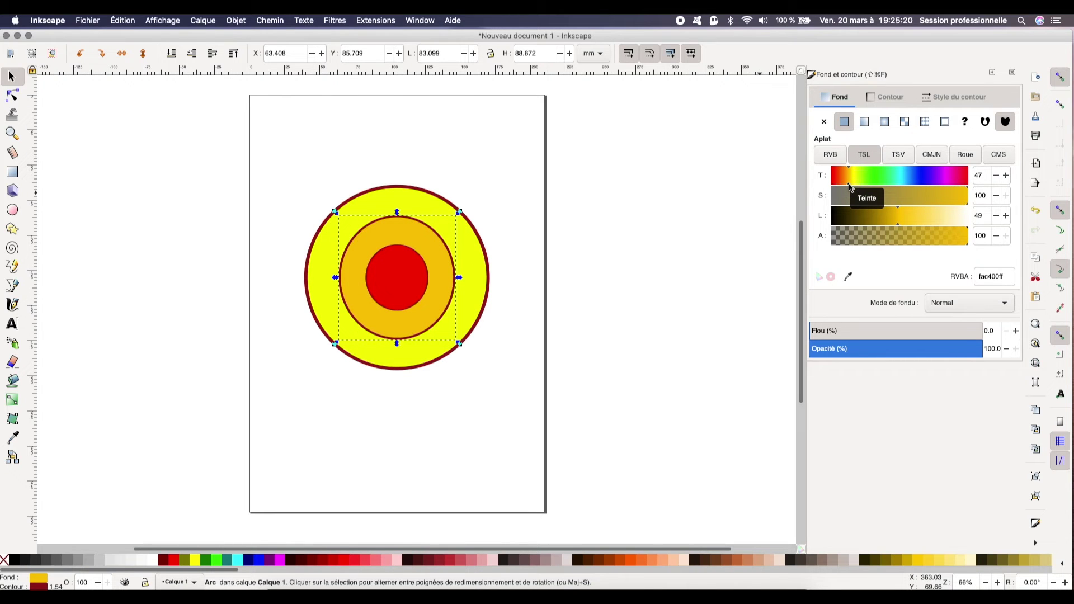
drag(898, 226, 897, 224)
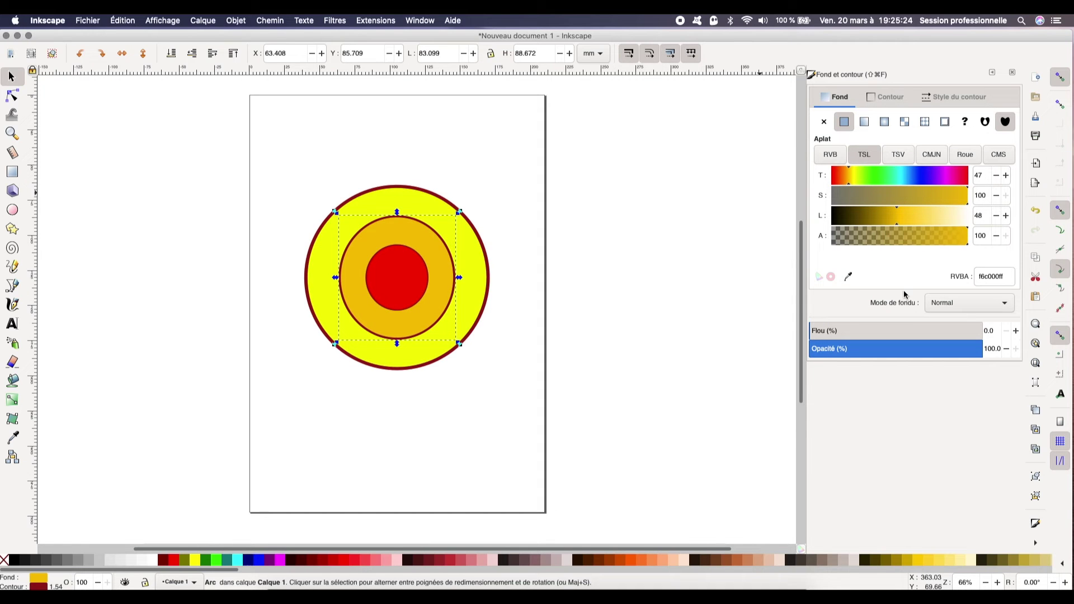
Check the outer circle's fill settings and preview Schéma de l'aire urbaine.png again to examine the reference outlines.
click(470, 250)
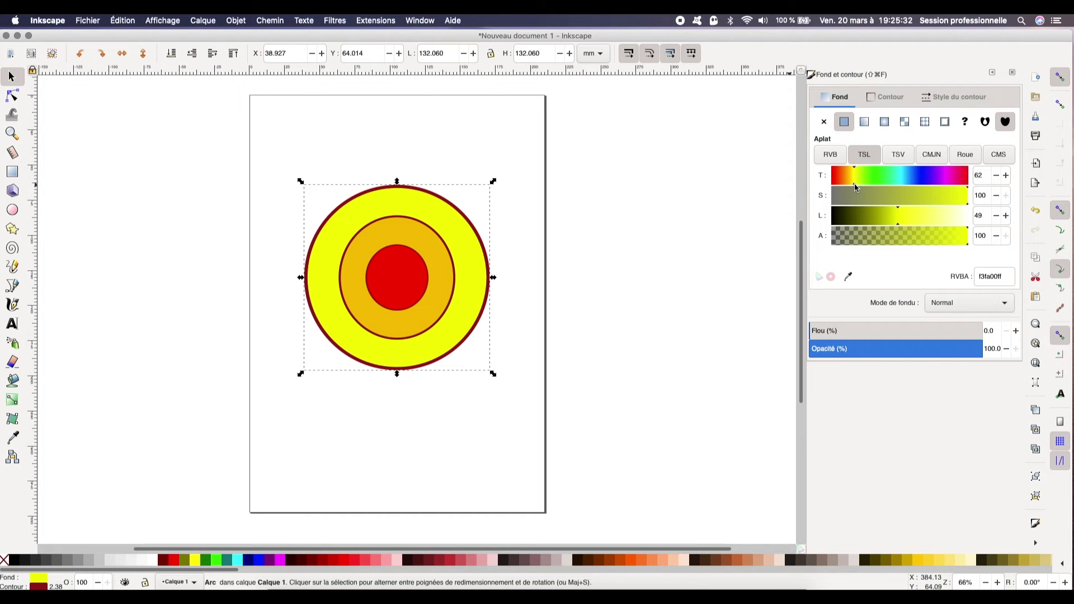
click(514, 145)
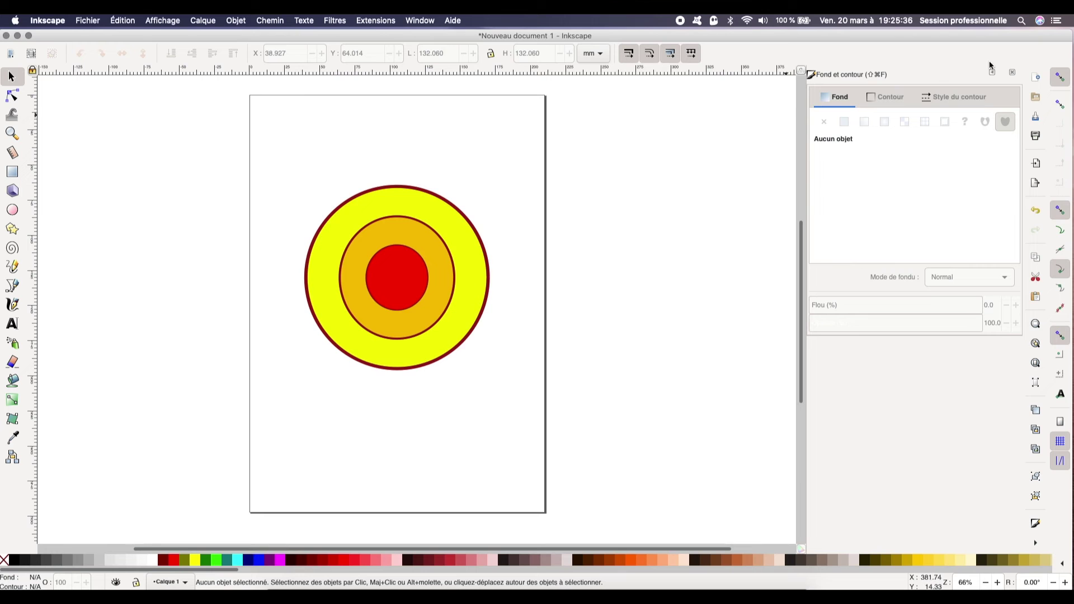
click(1052, 58)
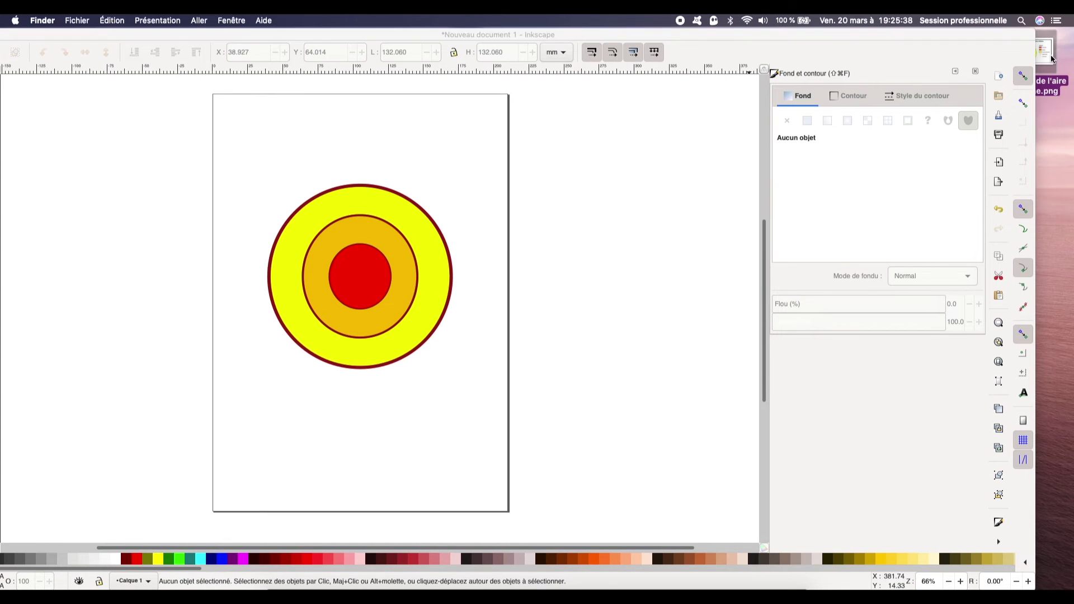
key(space)
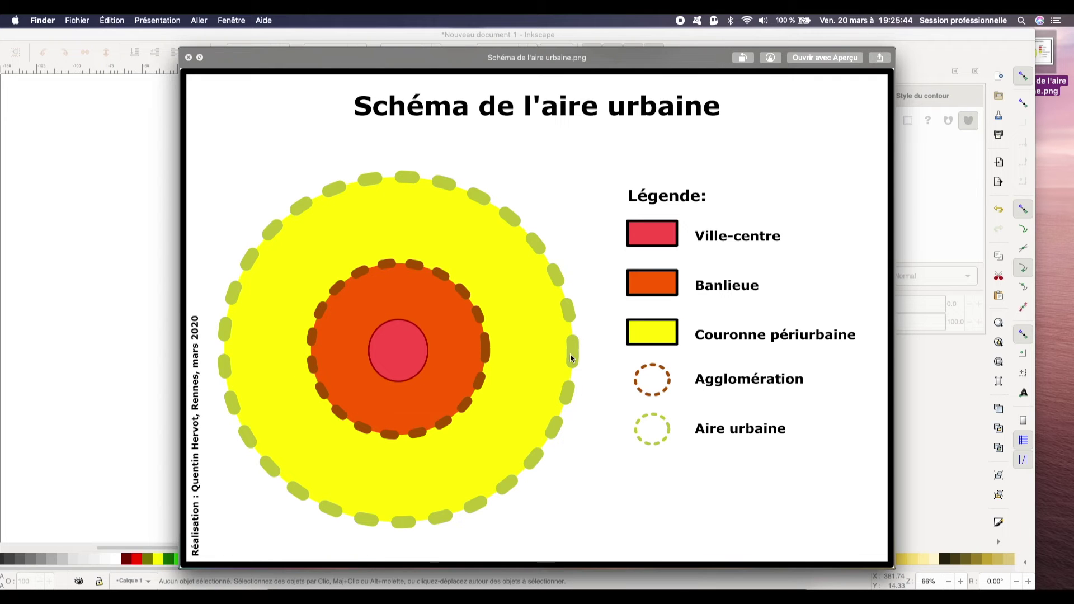
Close the reference image preview and lighten the inner circle's outline to lightness 45.
key(space)
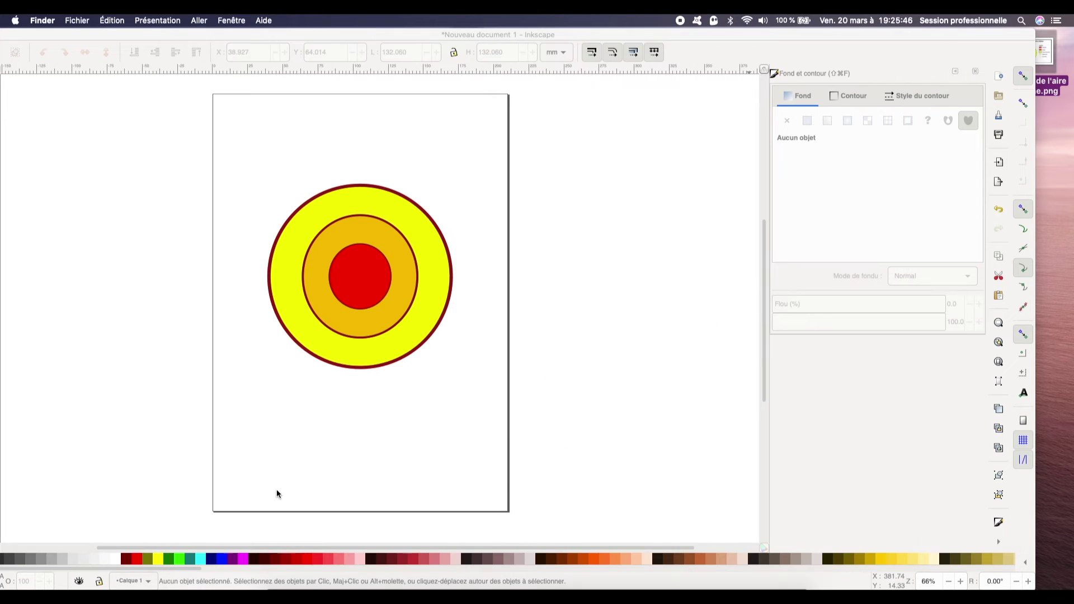
click(853, 37)
drag(844, 33, 880, 36)
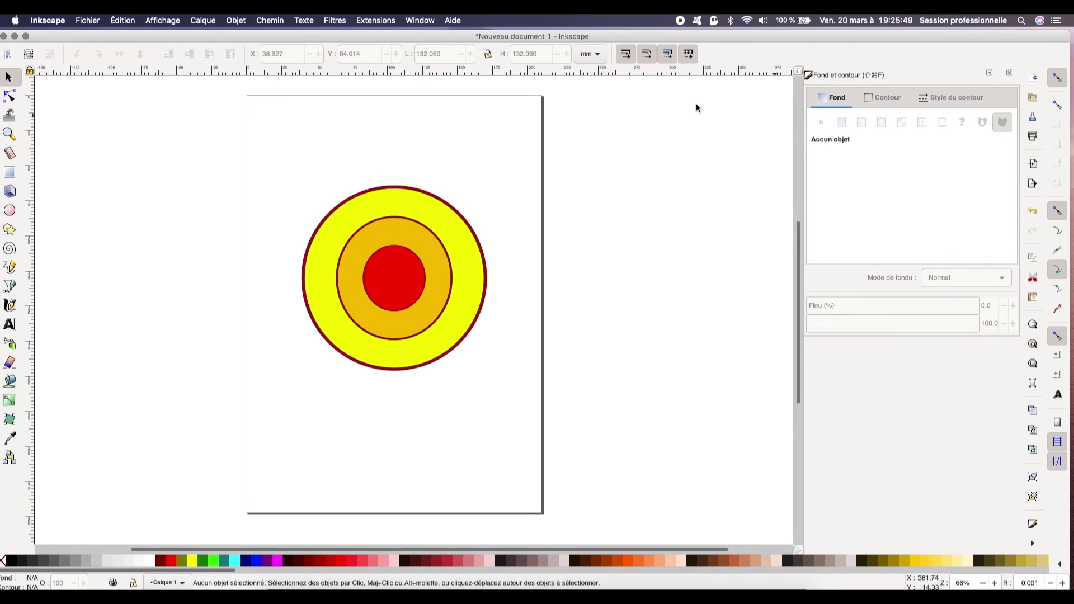
click(393, 286)
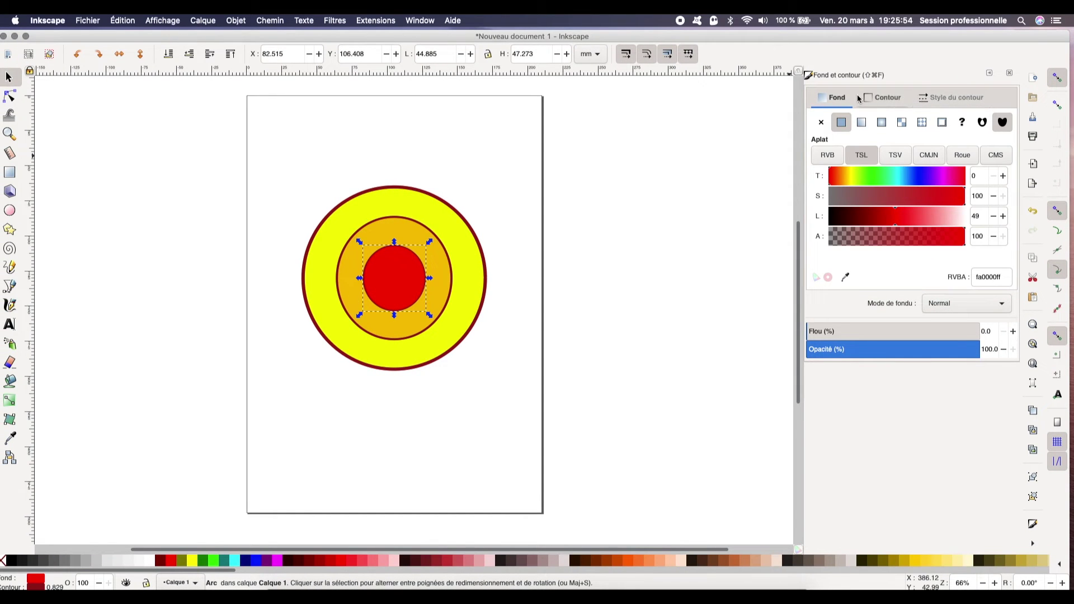
click(887, 101)
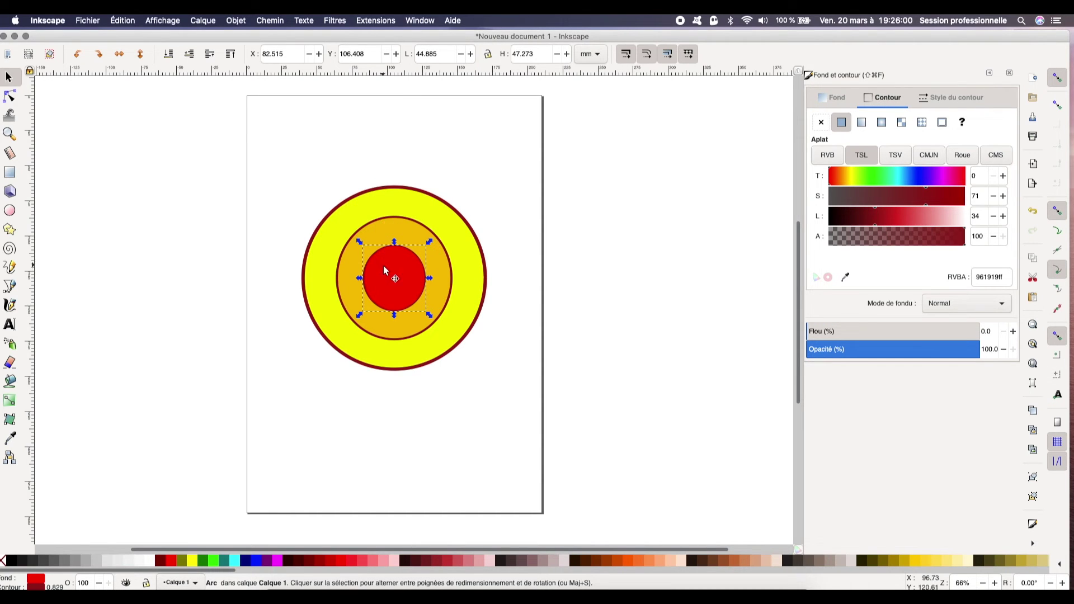
scroll(386, 274, up, 2)
scroll(401, 325, down, 2)
scroll(401, 324, up, 5)
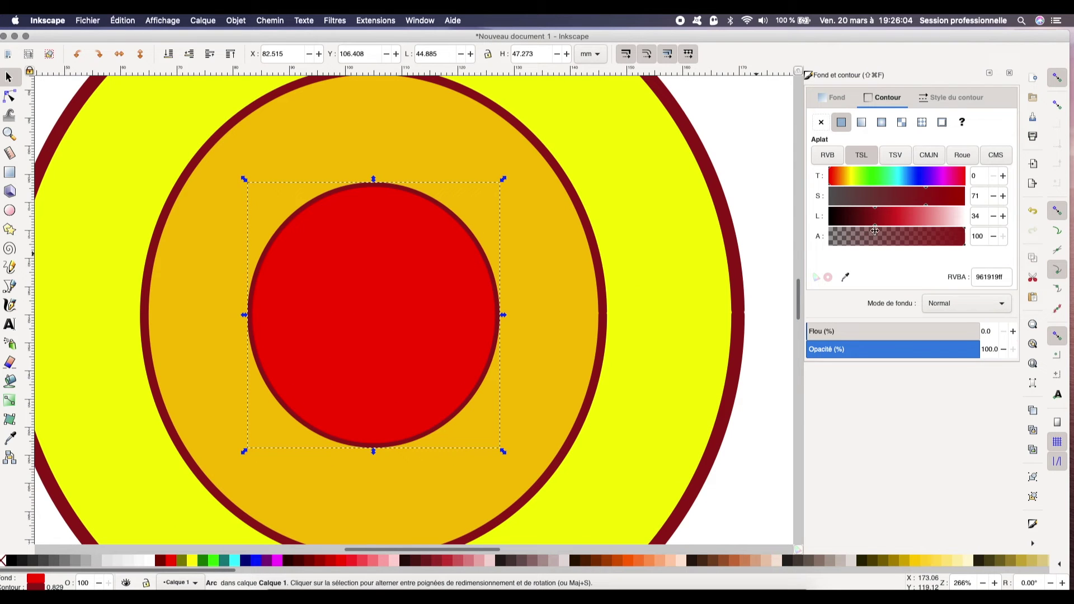
click(876, 228)
drag(878, 221, 890, 221)
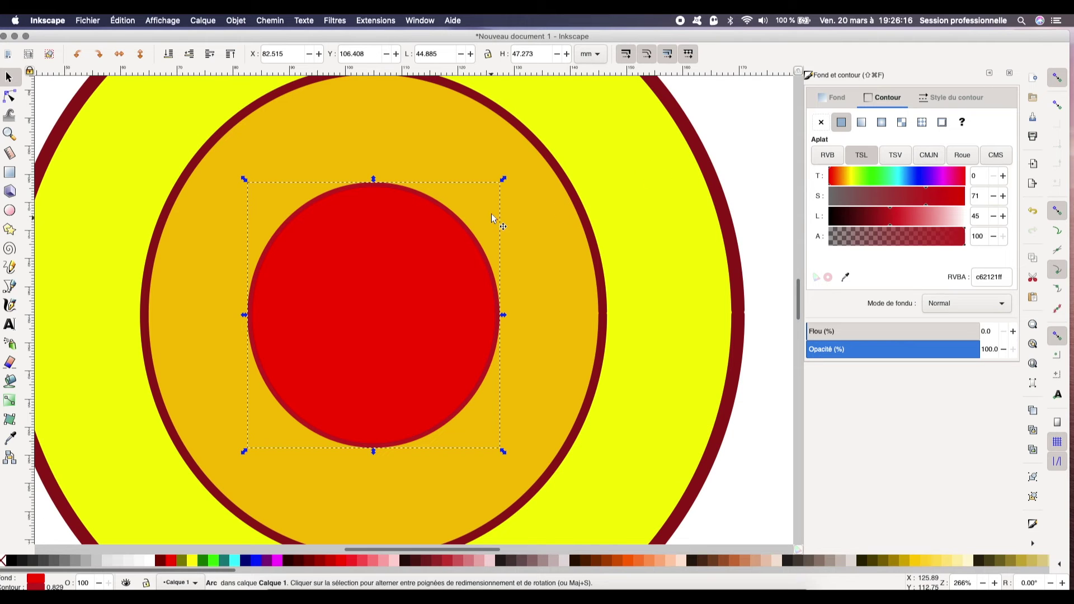
Copy the middle circle's RGBA fill colour code.
scroll(471, 210, down, 1)
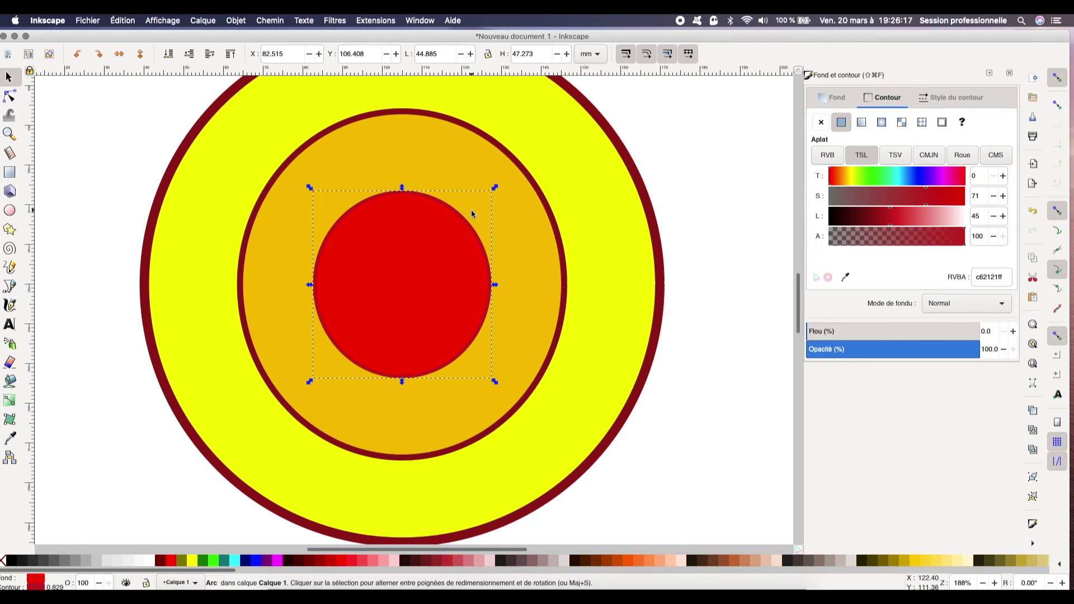
click(506, 162)
scroll(501, 179, down, 1)
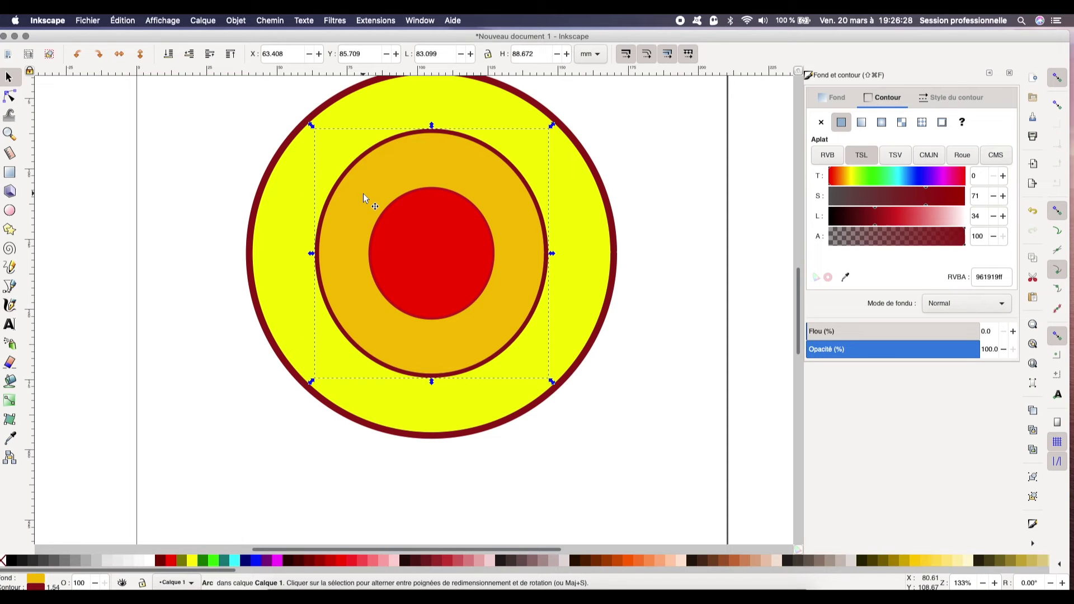
click(837, 99)
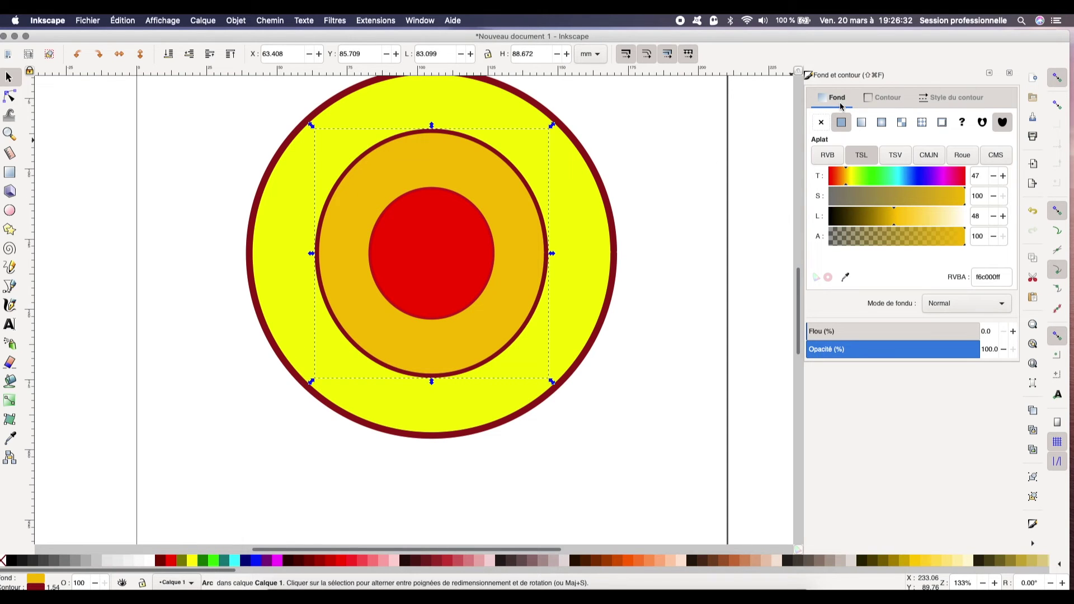
double_click(982, 278)
key(cmd+c)
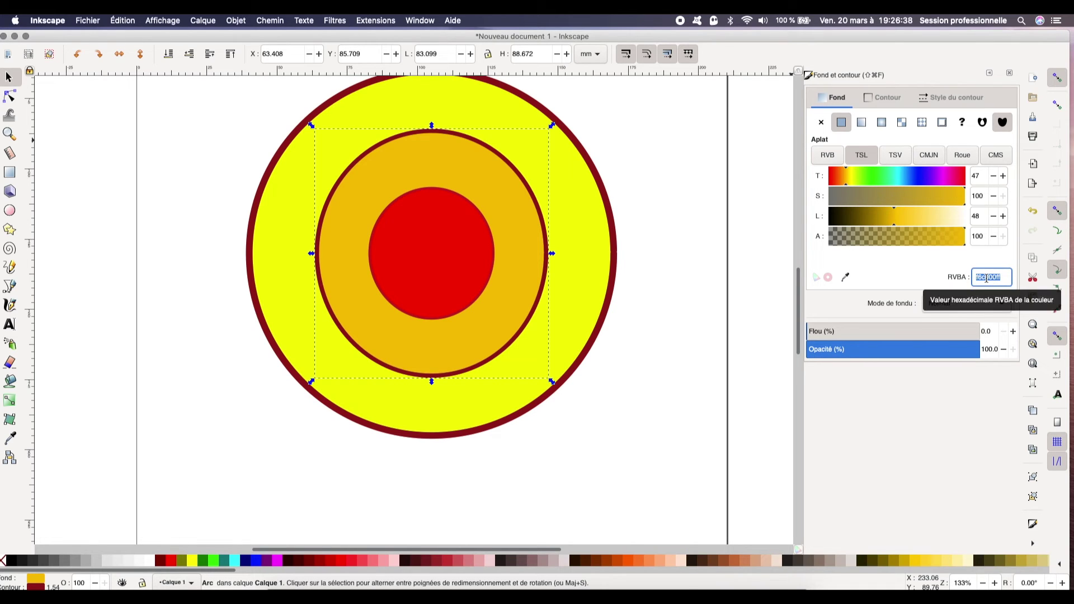
right_click(986, 279)
click(1002, 301)
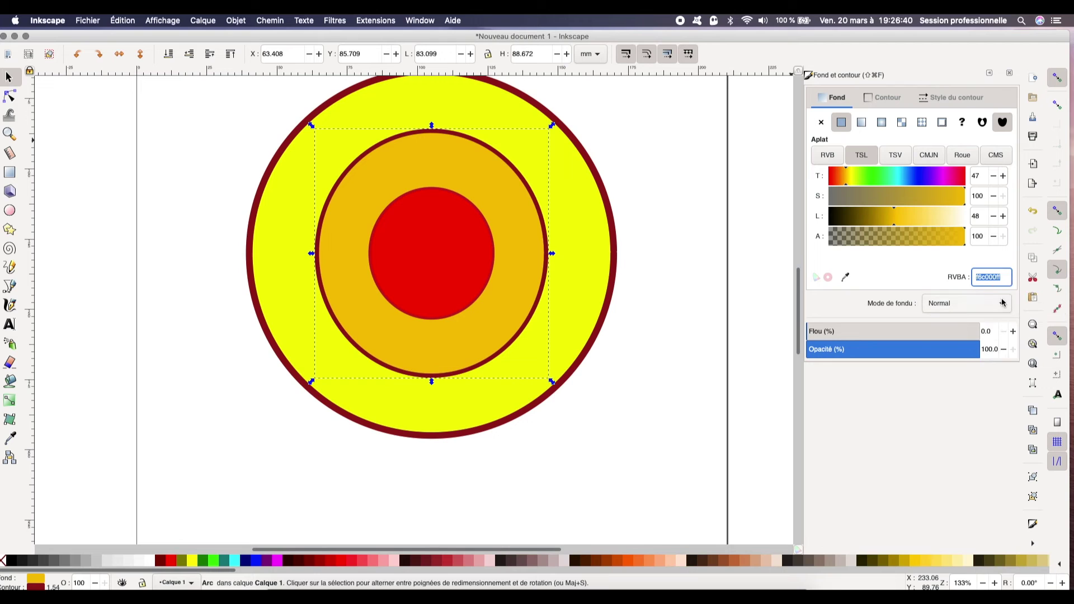
Replace the middle circle's outline colour with the copied f6c000ff and darken it to lightness 39.
click(883, 98)
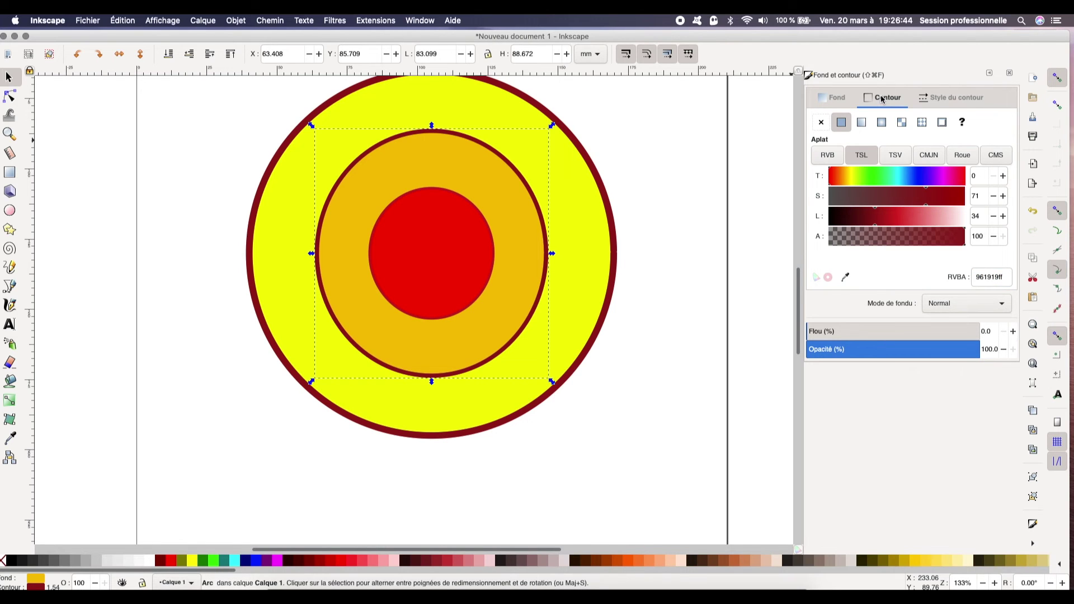
double_click(995, 277)
key(BackSpace)
right_click(995, 278)
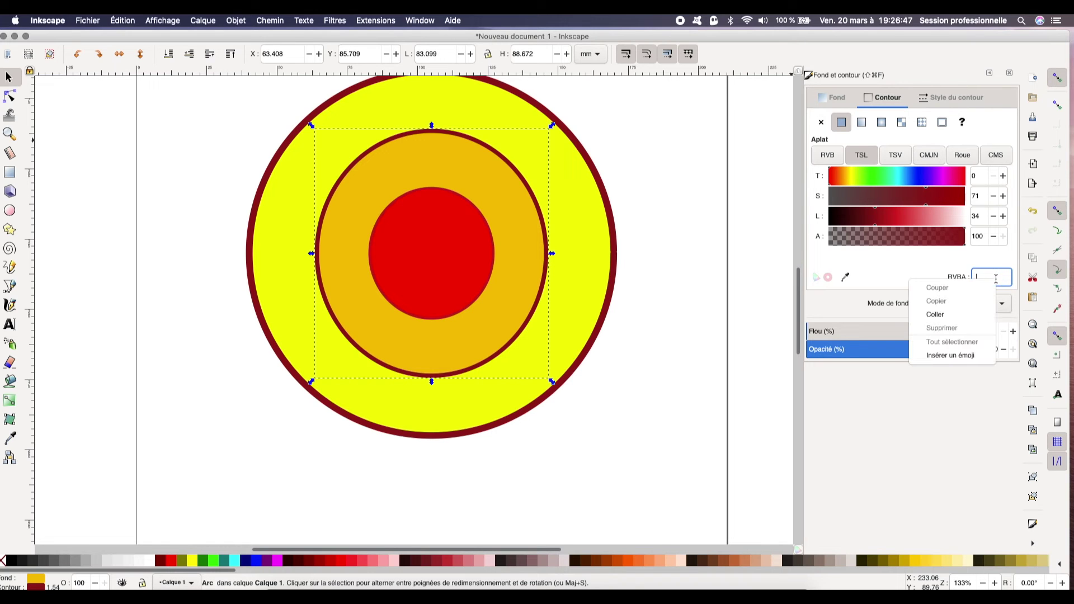
click(972, 315)
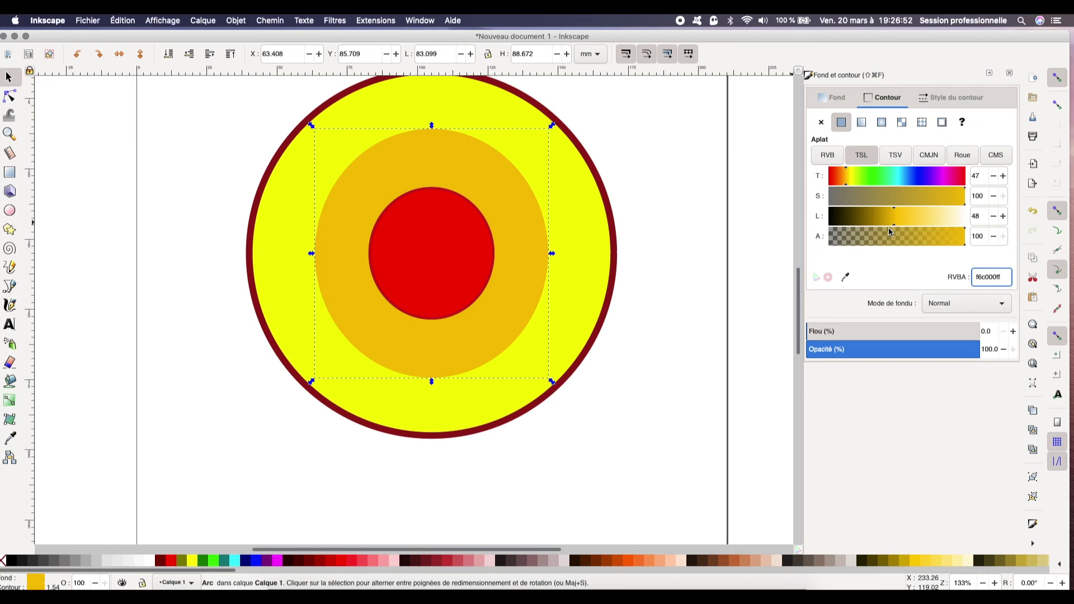
drag(894, 228, 881, 227)
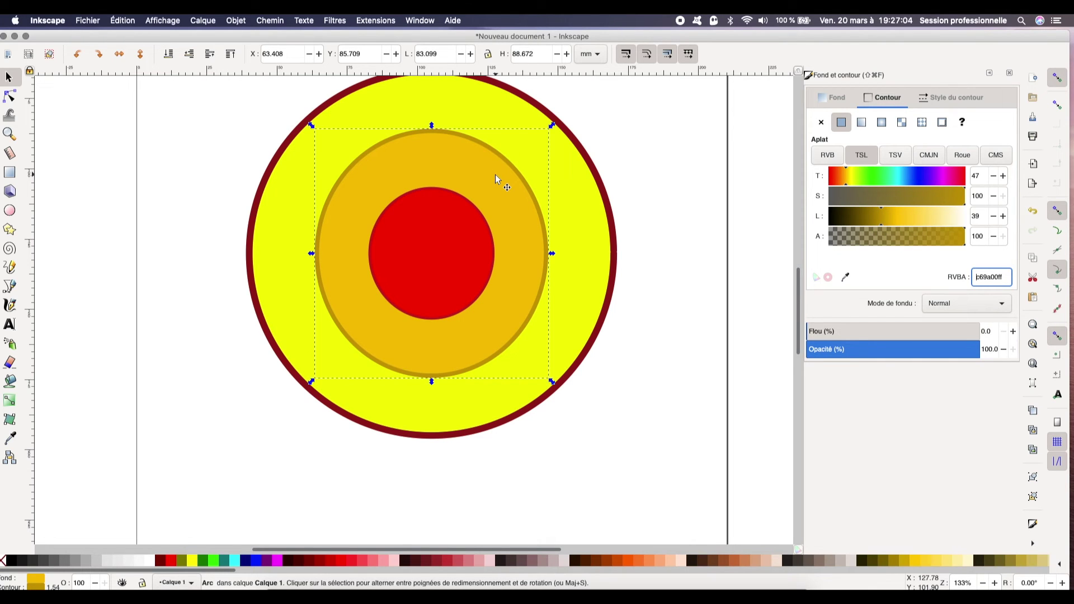
Try thinning the middle circle's outline to 0.744 mm and restore its width to 1.544 mm.
click(964, 101)
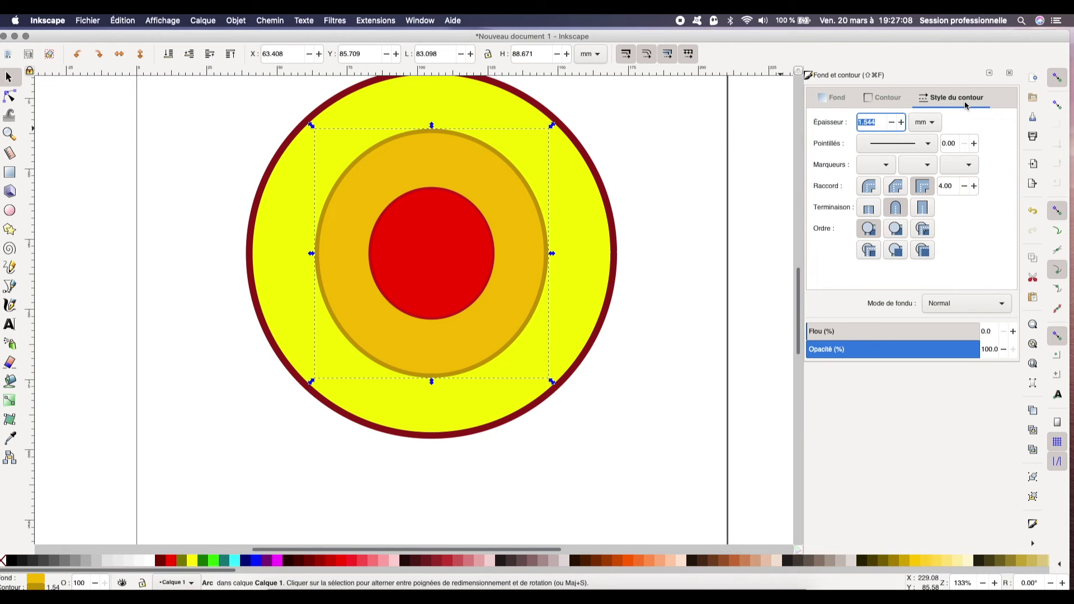
click(891, 123)
click(891, 123)
click(891, 123)
click(891, 124)
click(891, 124)
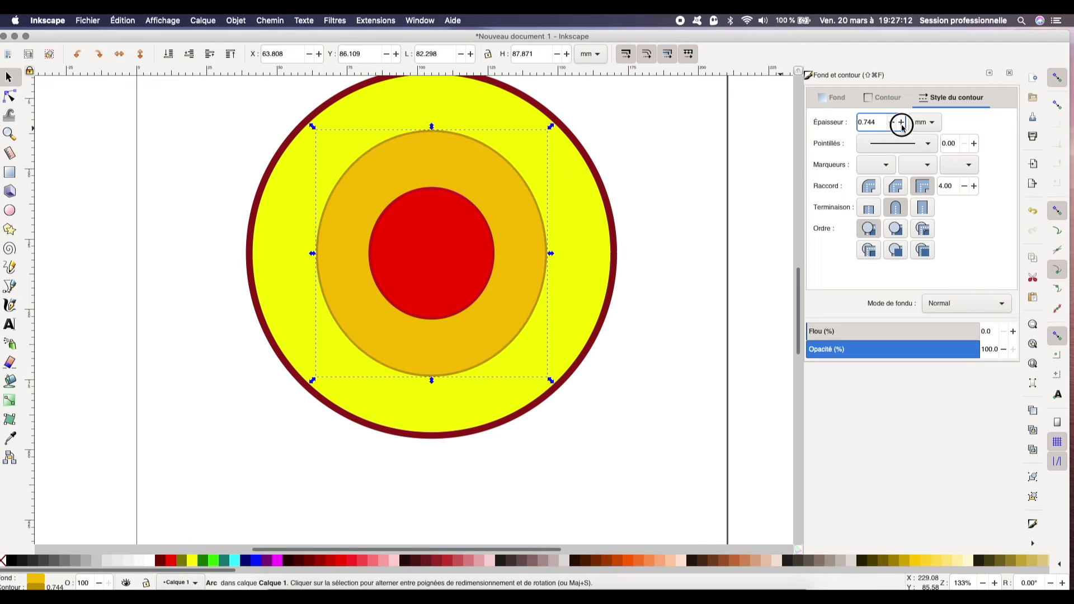
click(901, 122)
click(902, 122)
click(902, 122)
click(901, 122)
click(901, 122)
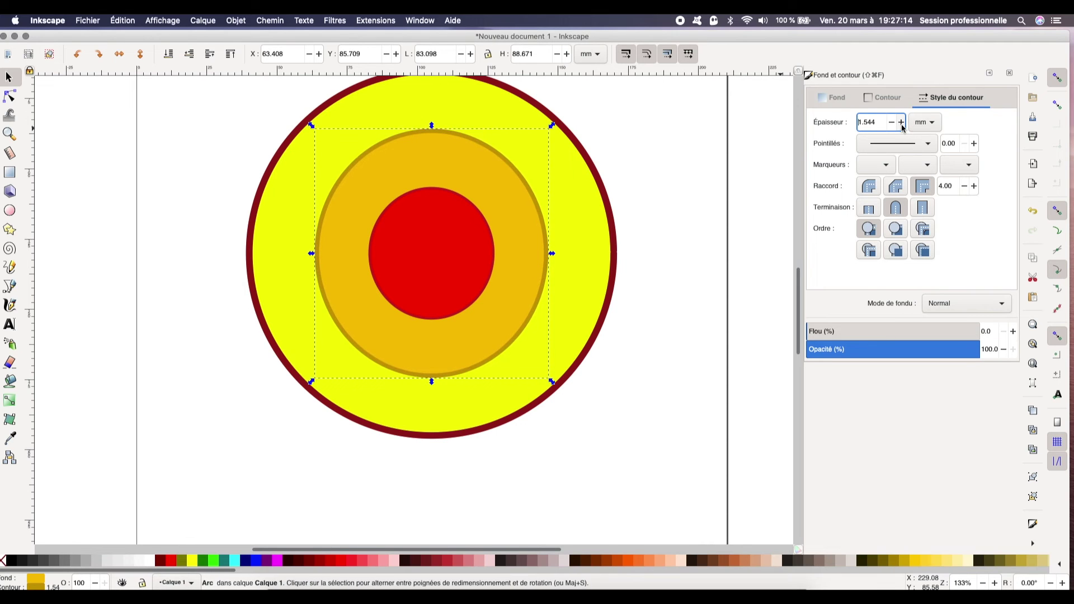
Give the middle circle's outline a dotted pattern, compare the end cap styles and keep rounded ends.
click(931, 146)
click(932, 146)
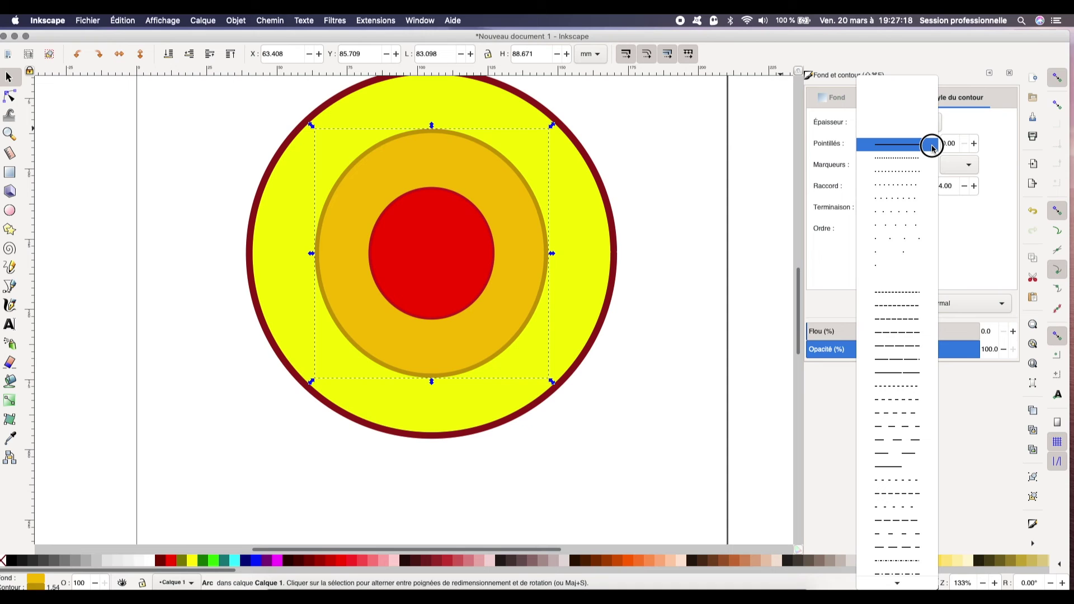
drag(931, 146, 920, 194)
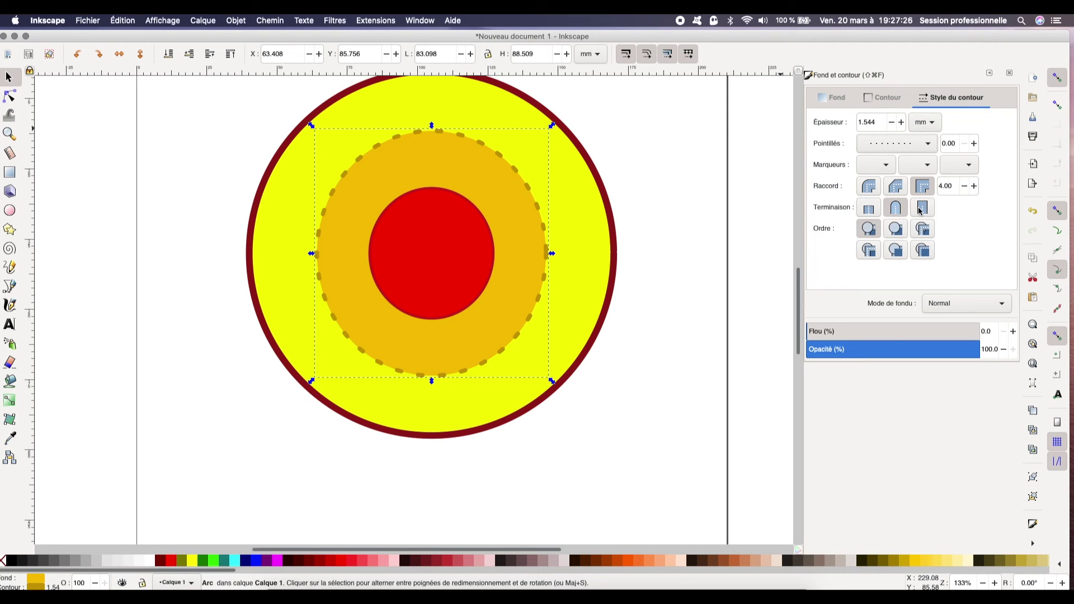
click(922, 208)
click(876, 213)
click(895, 212)
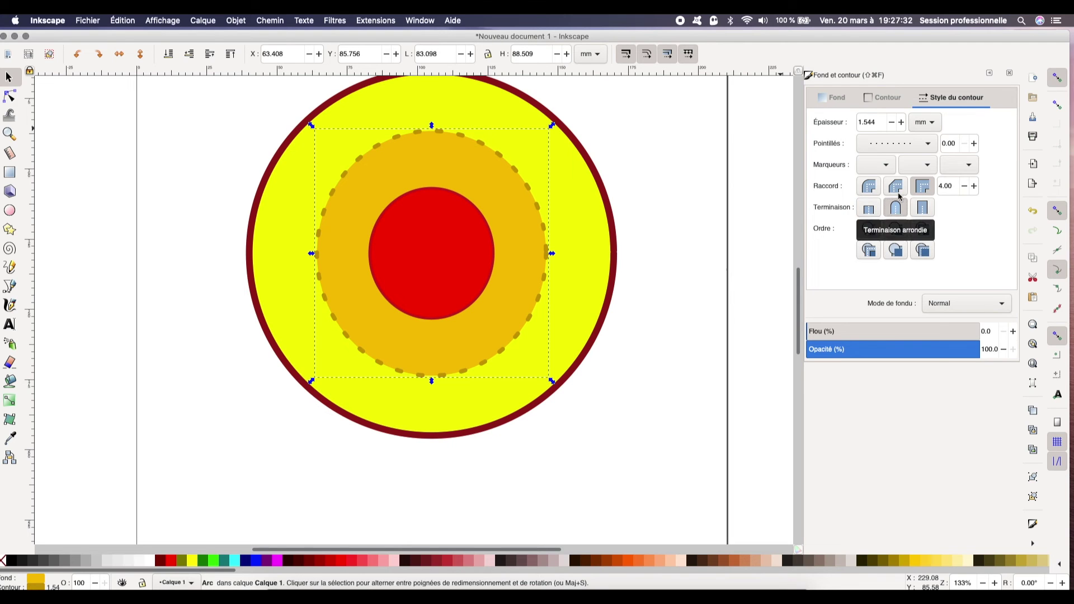
click(901, 144)
click(900, 136)
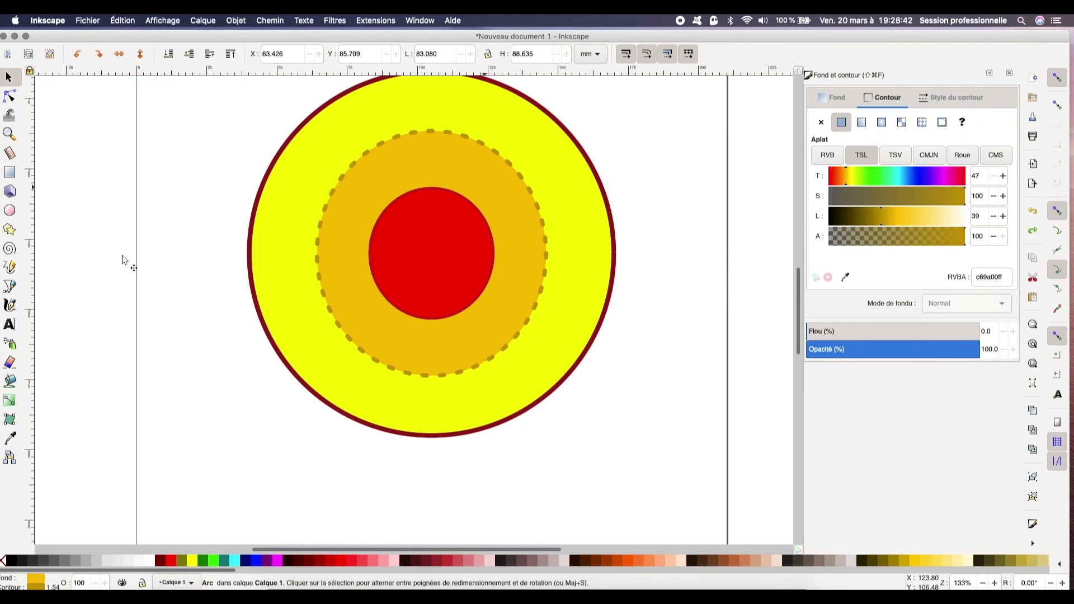
Copy the outer circle's RGBA fill colour code.
click(583, 226)
click(833, 98)
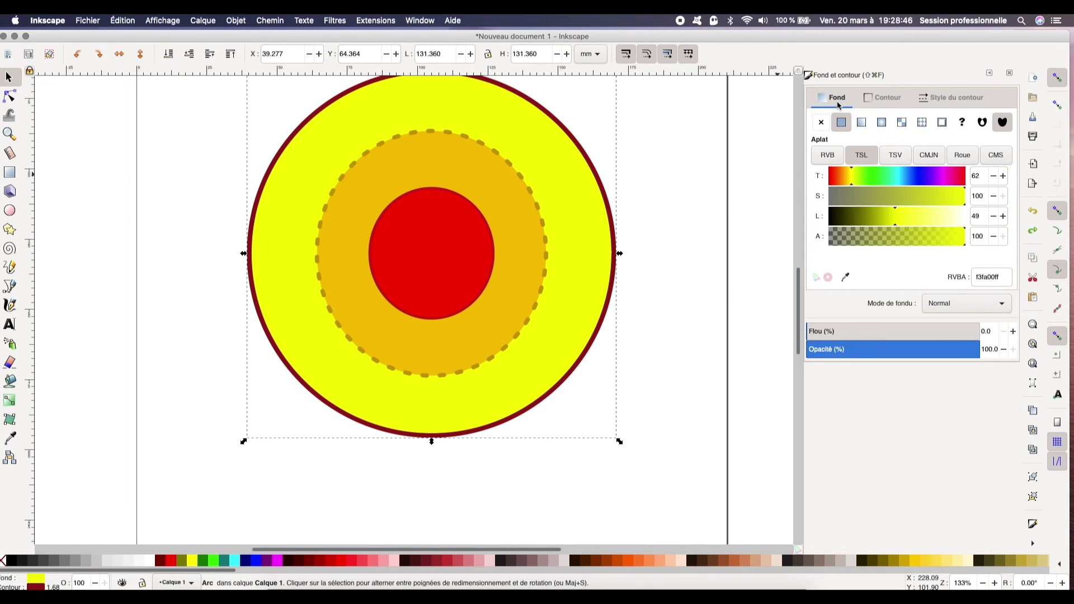
double_click(987, 279)
right_click(987, 280)
click(978, 302)
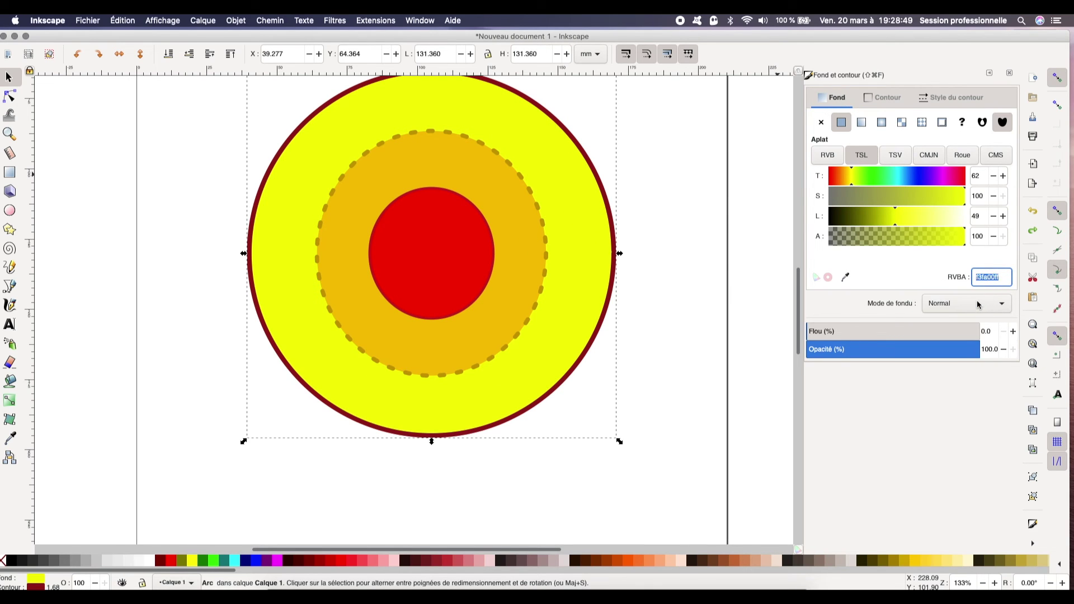
Replace the outer circle's outline colour with its copied fill colour and darken it to lightness 36.
click(883, 99)
double_click(997, 278)
key(BackSpace)
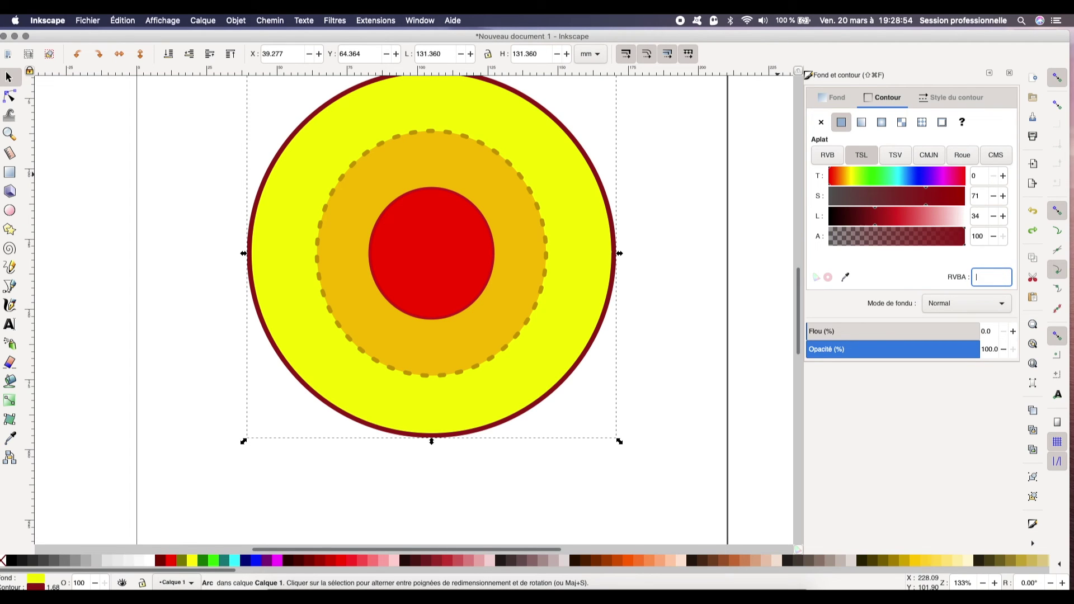
right_click(991, 277)
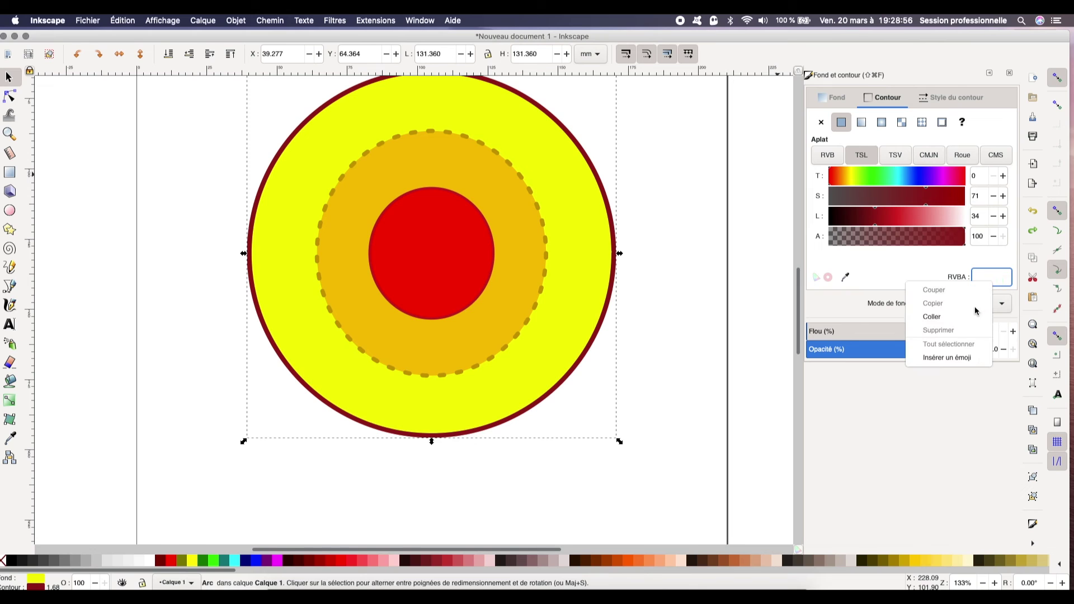
click(971, 318)
drag(897, 229, 877, 224)
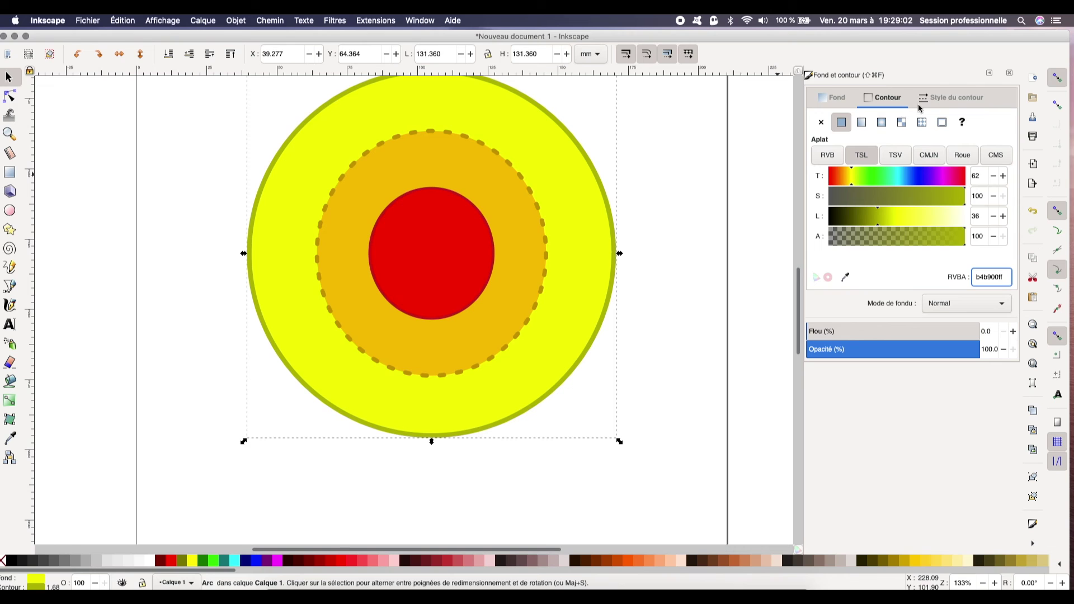
Set the outer circle's outline width to 1.576 mm and apply a closely spaced dotted pattern.
click(938, 99)
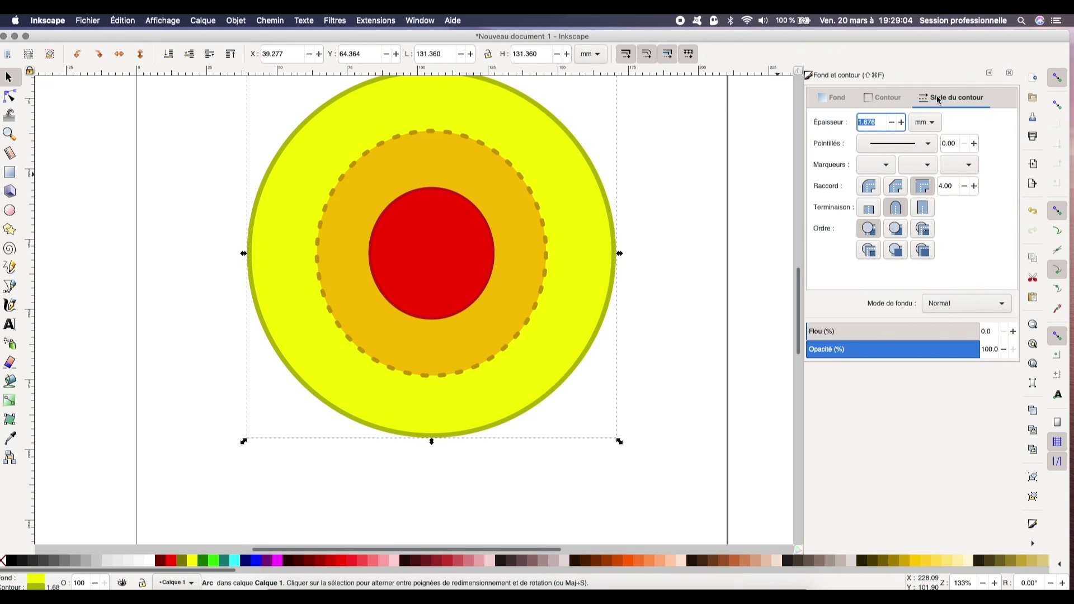
click(893, 124)
click(928, 144)
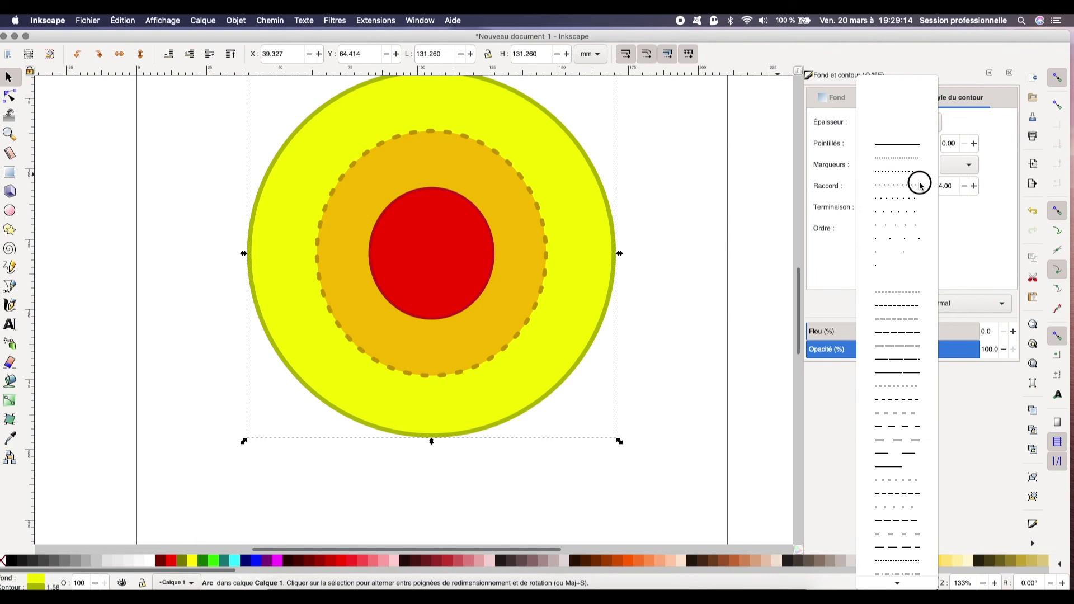
key(Escape)
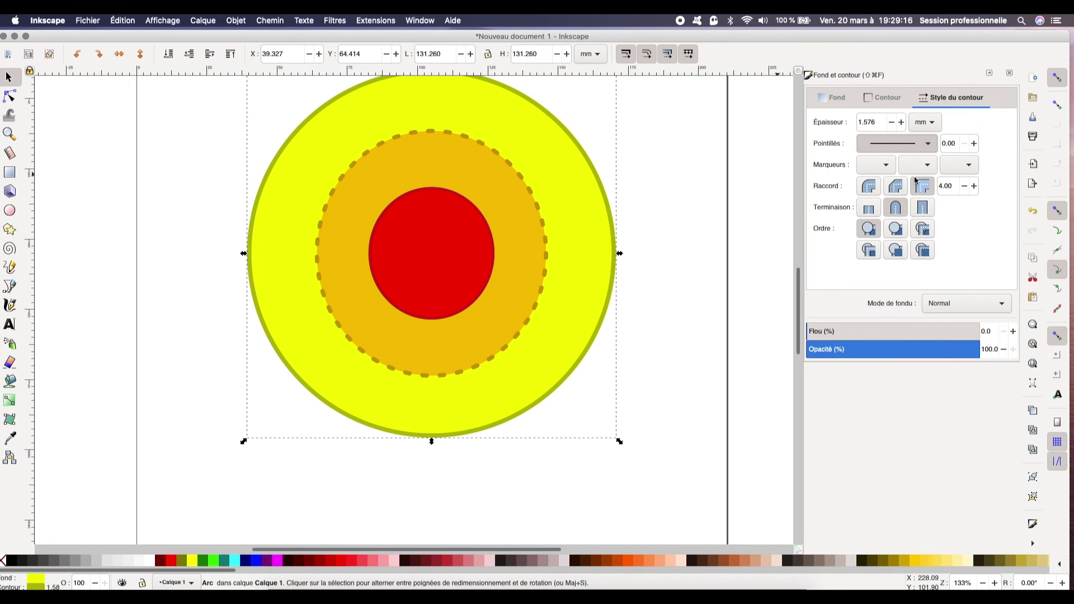
click(926, 146)
click(900, 170)
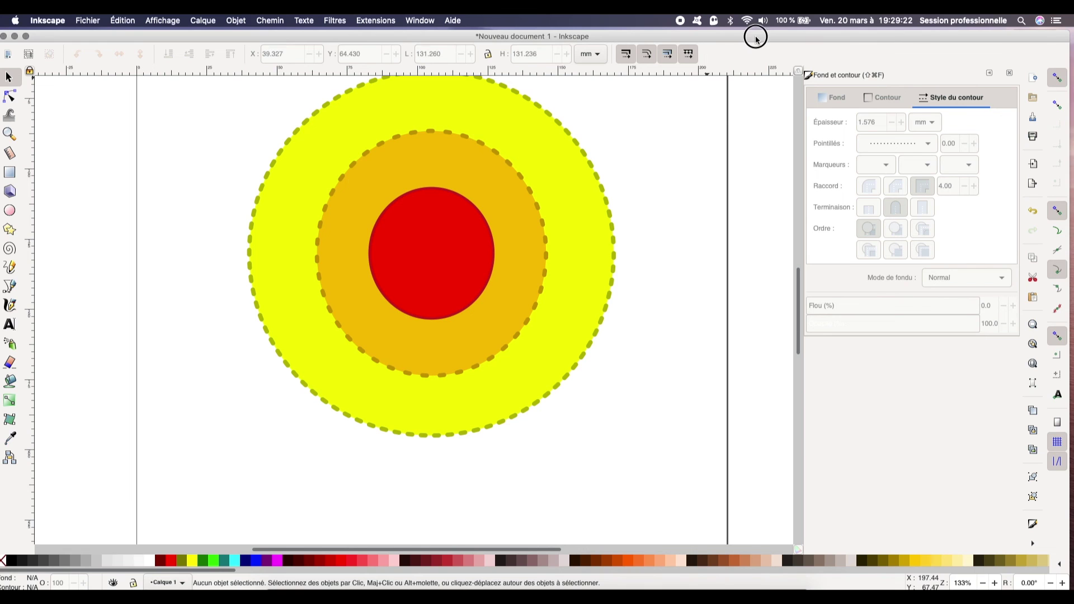
Open Schéma de l'aire urbaine.png in Preview to compare the reference diagram with the drawing.
drag(755, 36, 670, 48)
scroll(332, 367, down, 1)
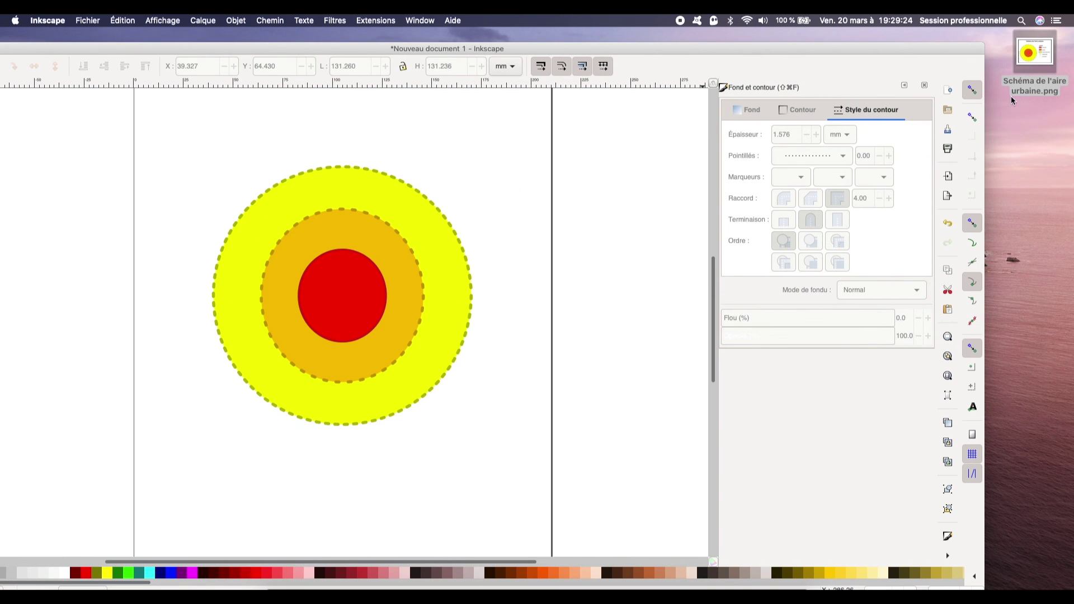
double_click(1035, 53)
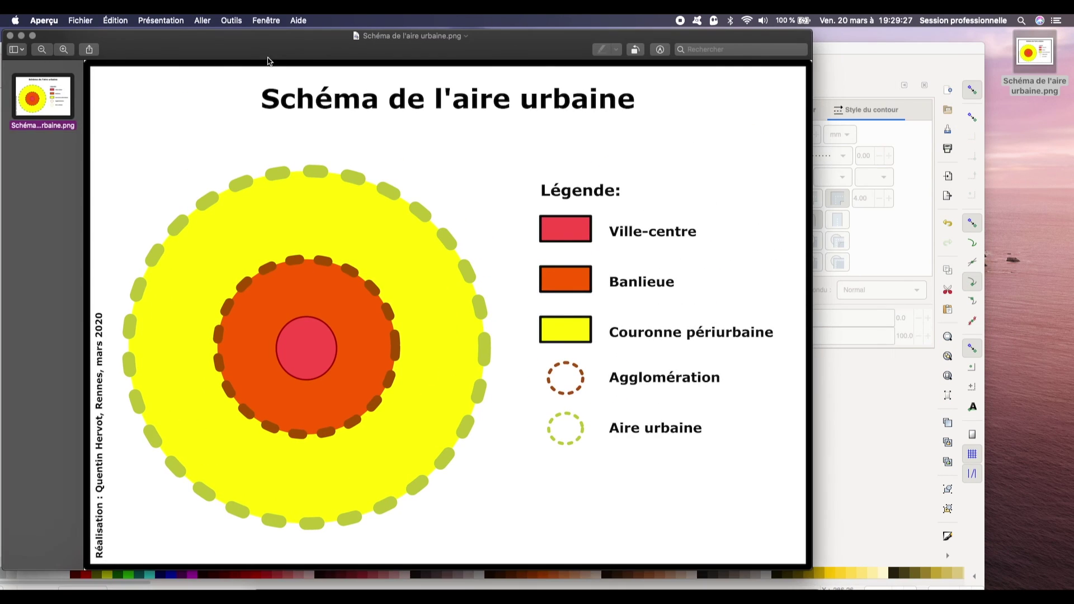
drag(334, 34, 810, 21)
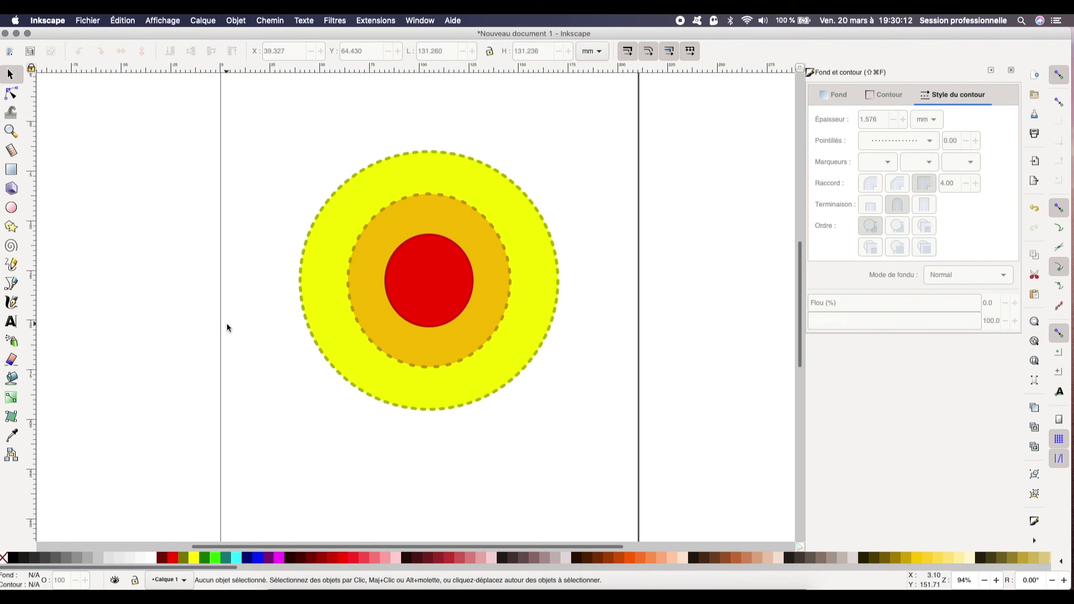
Save the drawing to the desktop (Bureau) as an Inkscape SVG named schéma d'une aire urbaine and close it.
click(87, 22)
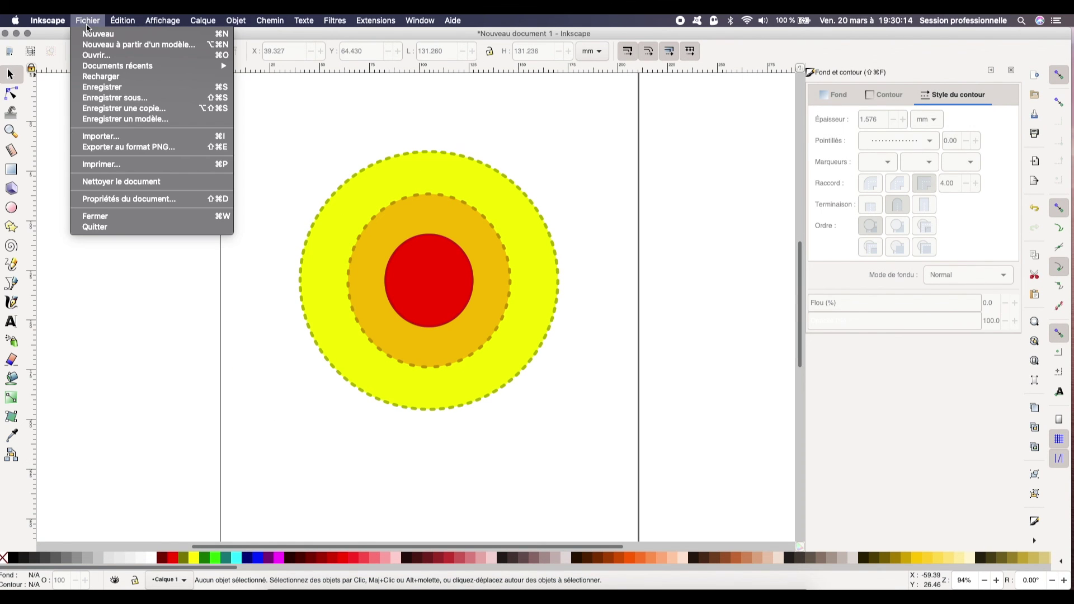
click(112, 98)
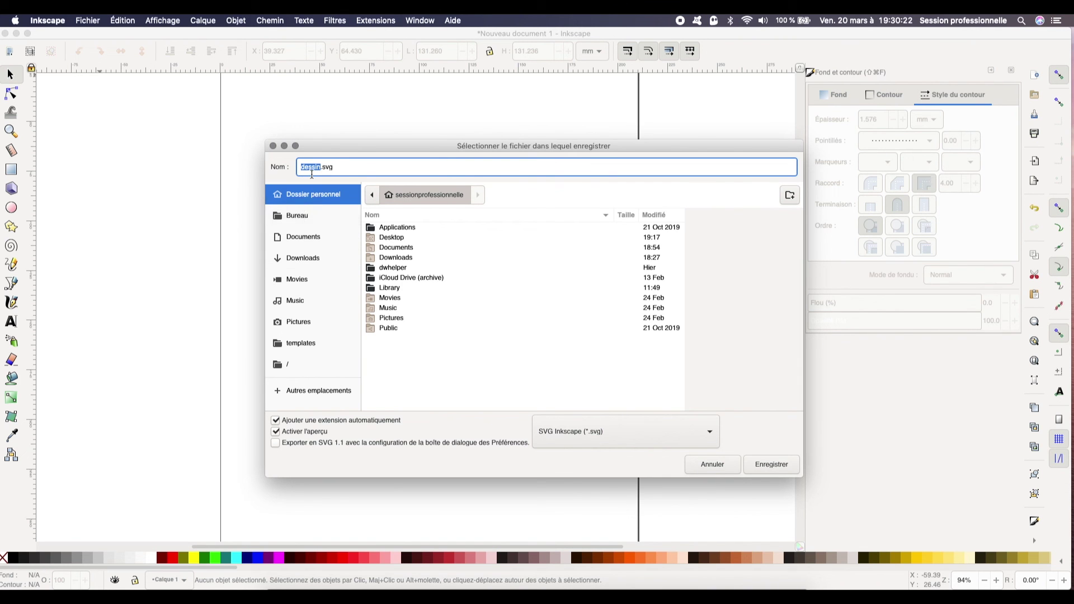
text(schéma d'une aire urbaine)
click(320, 221)
click(770, 464)
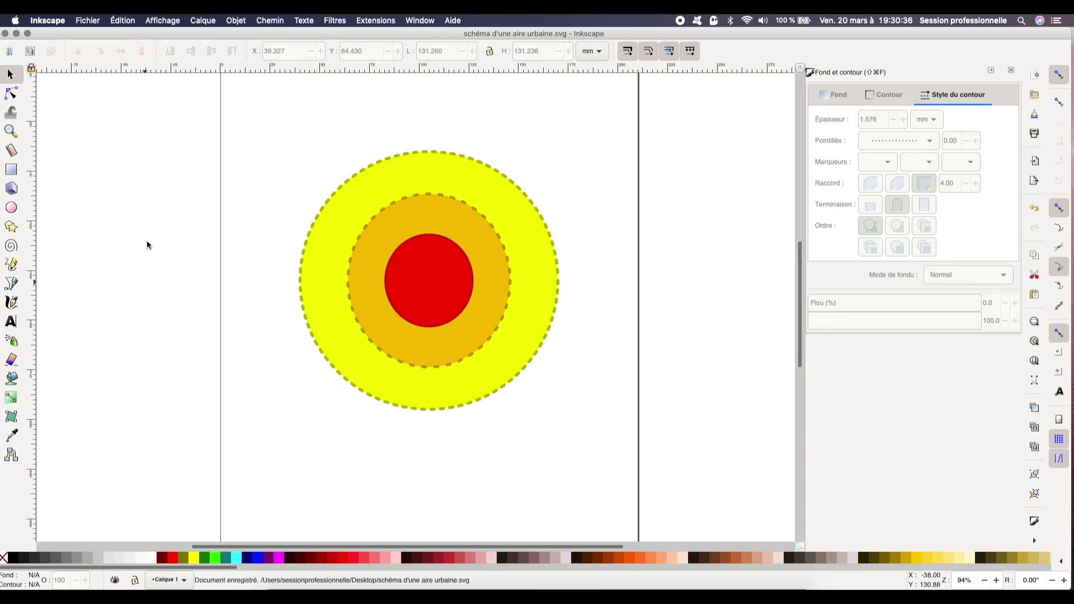
click(5, 34)
click(720, 162)
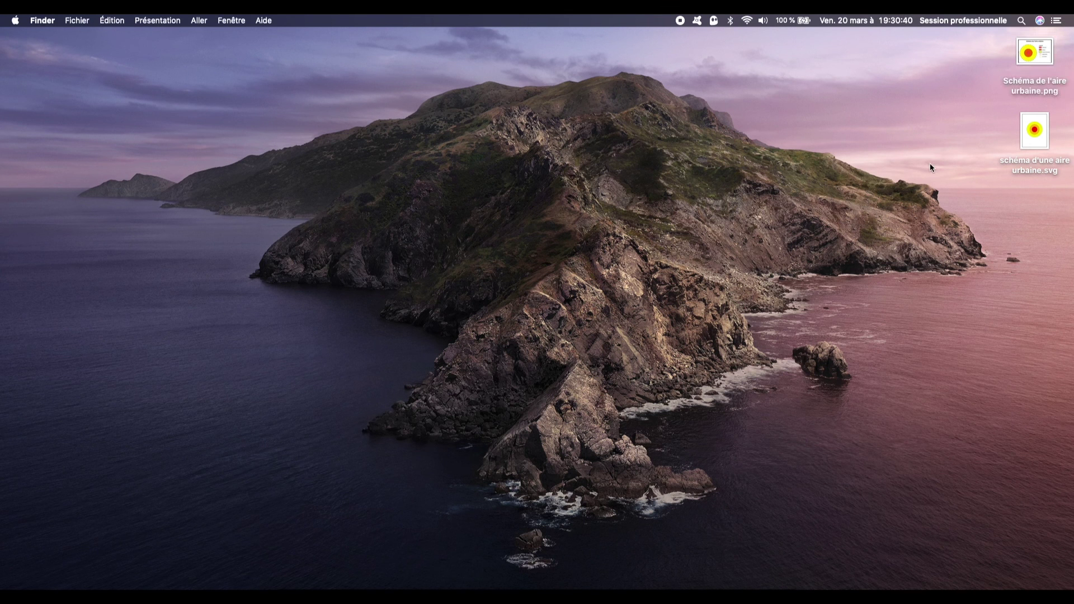